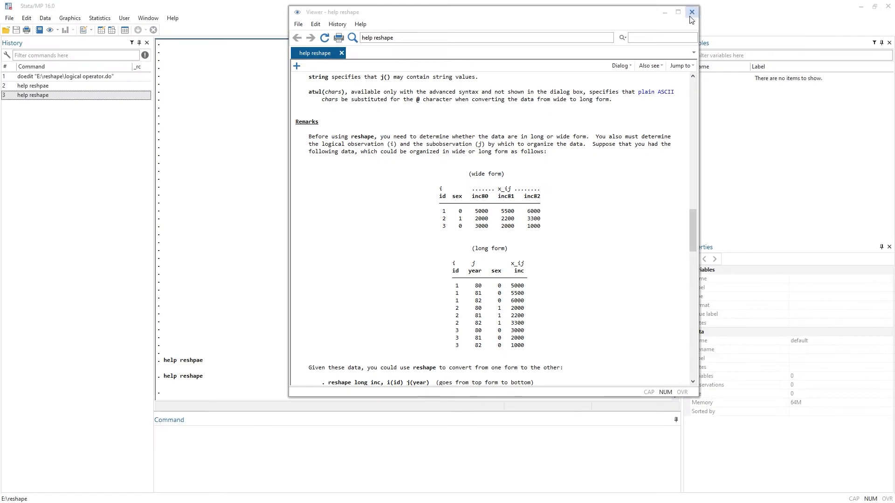
- Close the reshape help, bring up the do-file and review its section comments, from single-variable reshaping to numeric headers with special characters
click(691, 12)
key(ctrl+9)
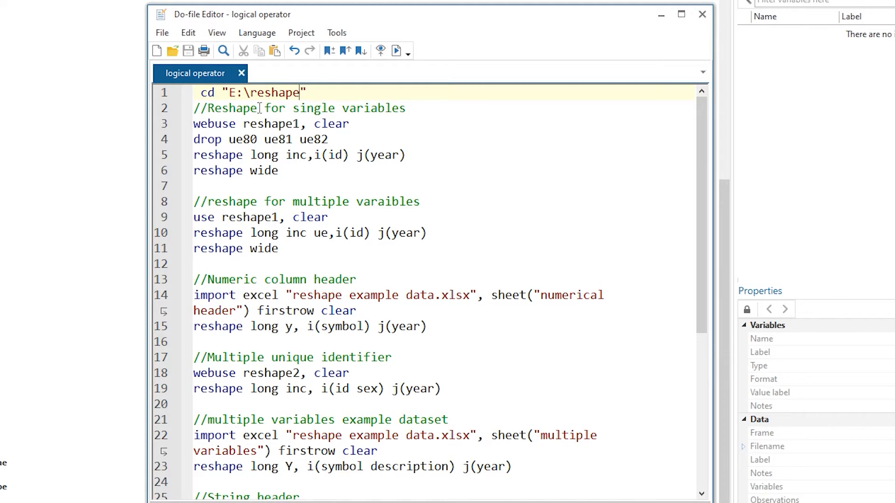
drag(195, 110, 407, 108)
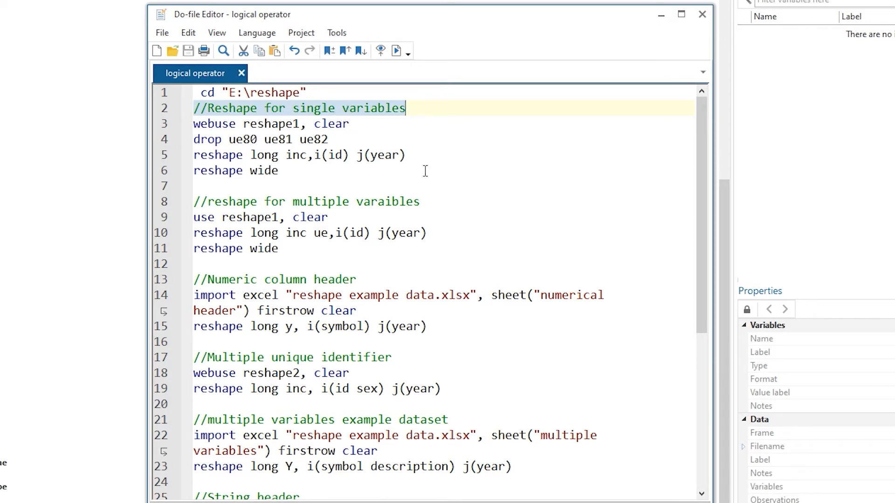
drag(208, 201, 427, 198)
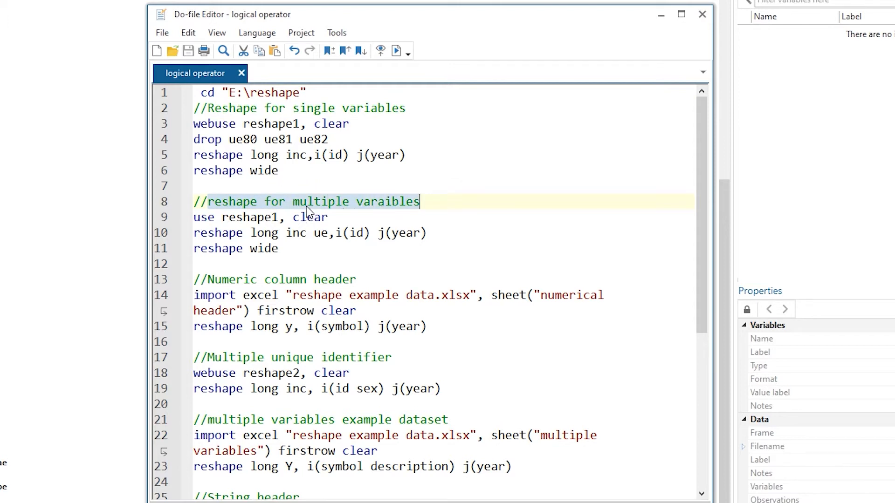
scroll(310, 212, down, 1)
click(209, 232)
drag(208, 232, 361, 232)
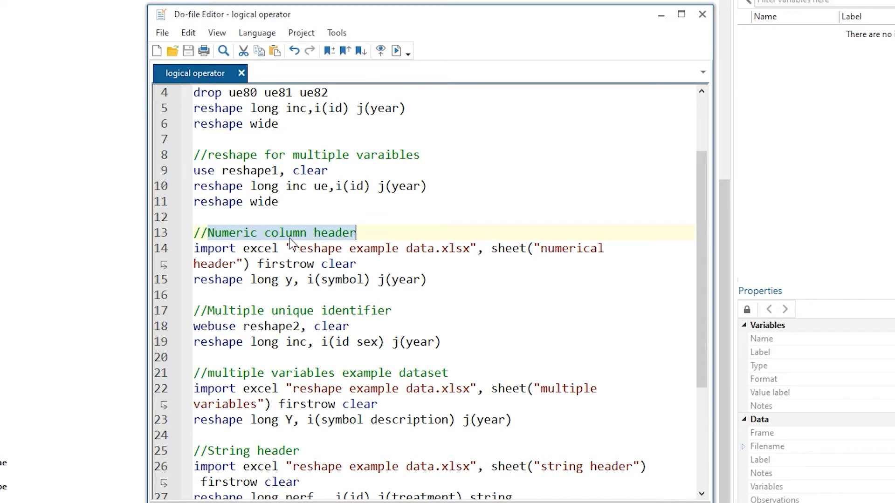
scroll(289, 243, down, 2)
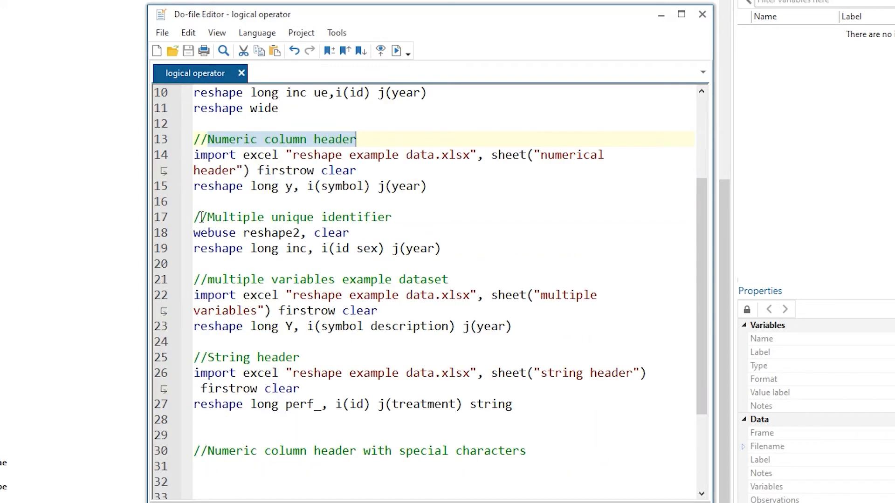
drag(206, 217, 413, 215)
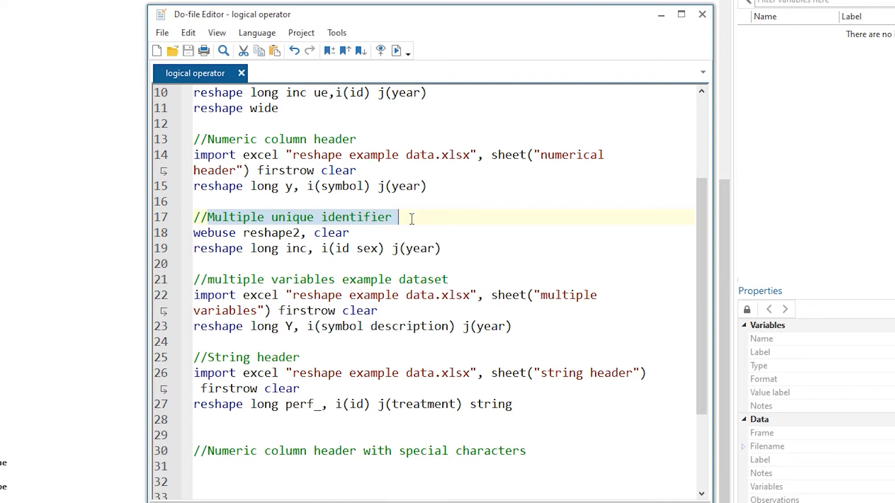
scroll(371, 238, down, 1)
click(210, 232)
drag(210, 233, 398, 233)
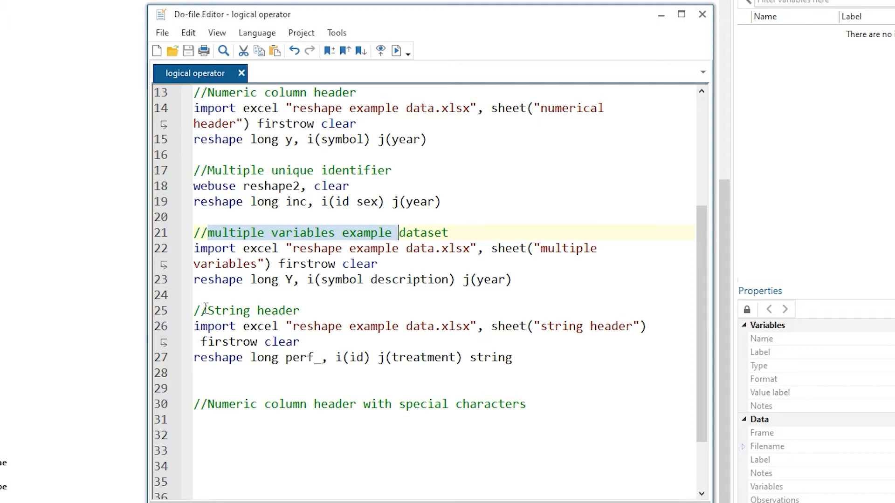
drag(210, 308, 300, 313)
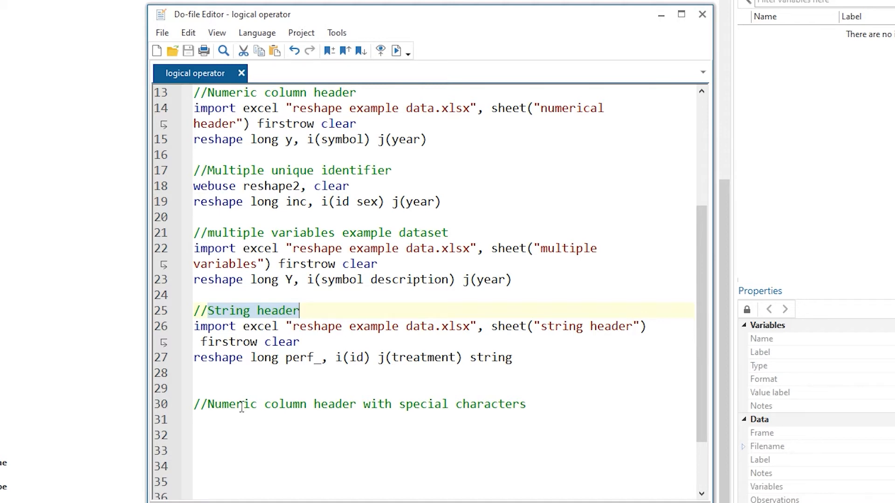
drag(209, 404, 505, 403)
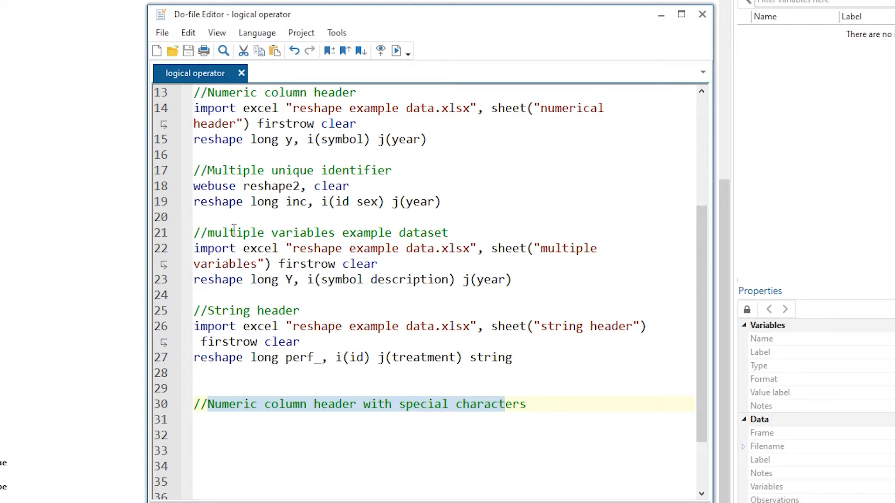
scroll(273, 286, up, 4)
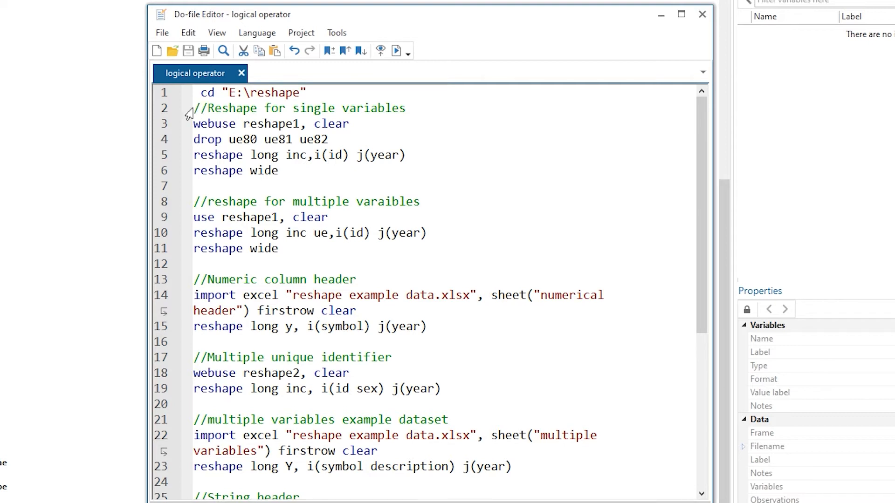
drag(193, 108, 209, 109)
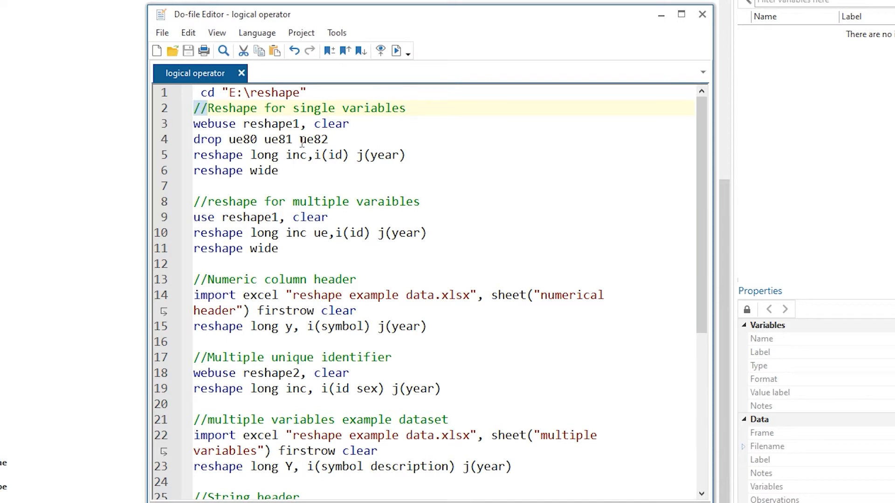
- Run the do-file lines that set the working directory to E:\reshape and load the reshape1 web dataset
click(161, 95)
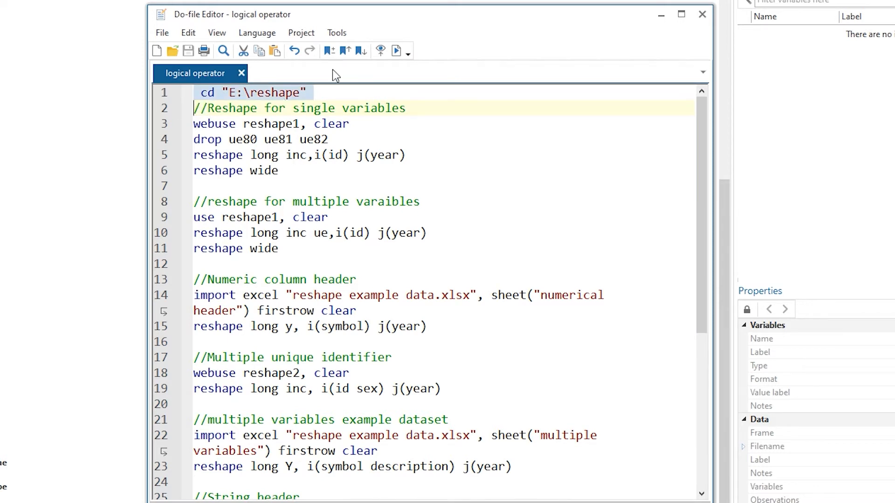
click(396, 51)
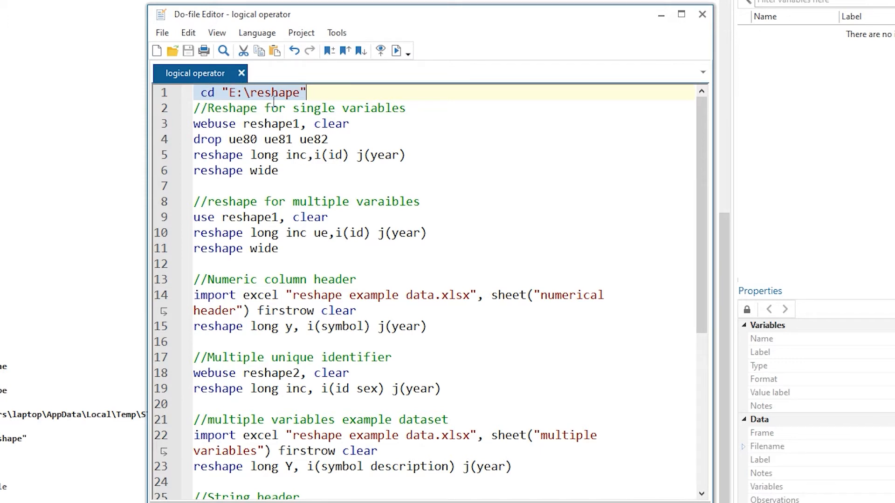
click(163, 128)
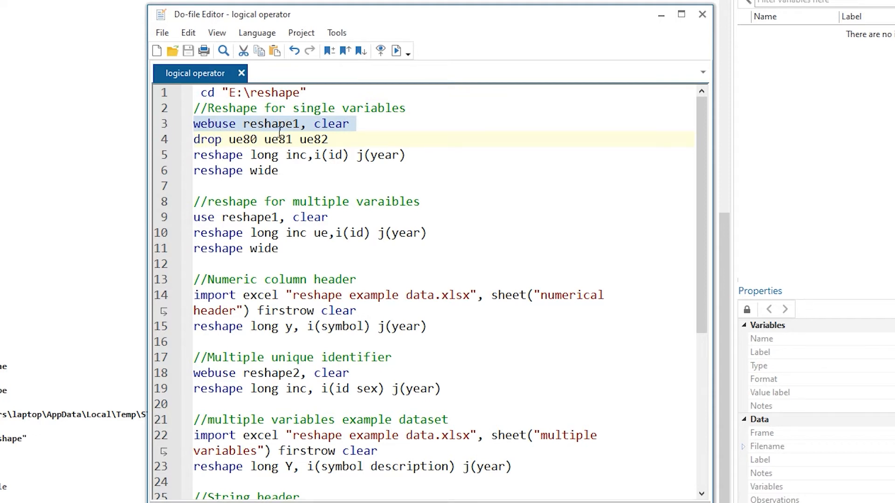
click(398, 51)
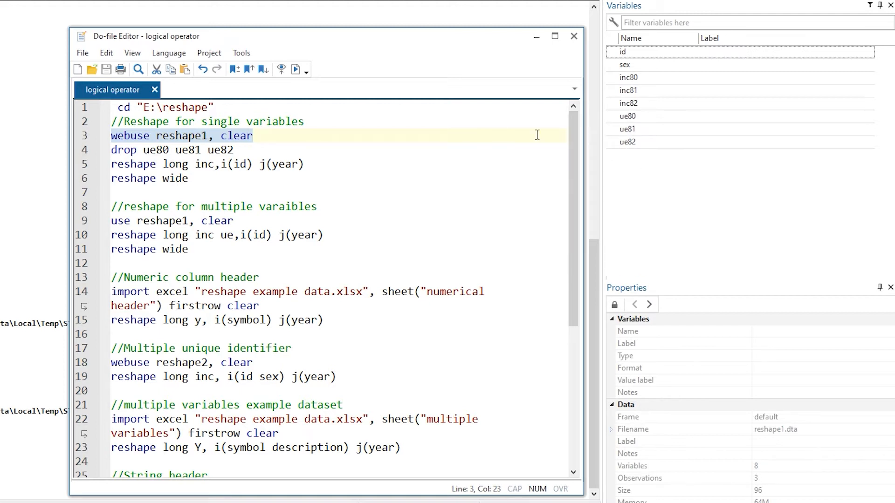
- Run the do-file line that drops the variables ue80, ue81 and ue82
click(89, 150)
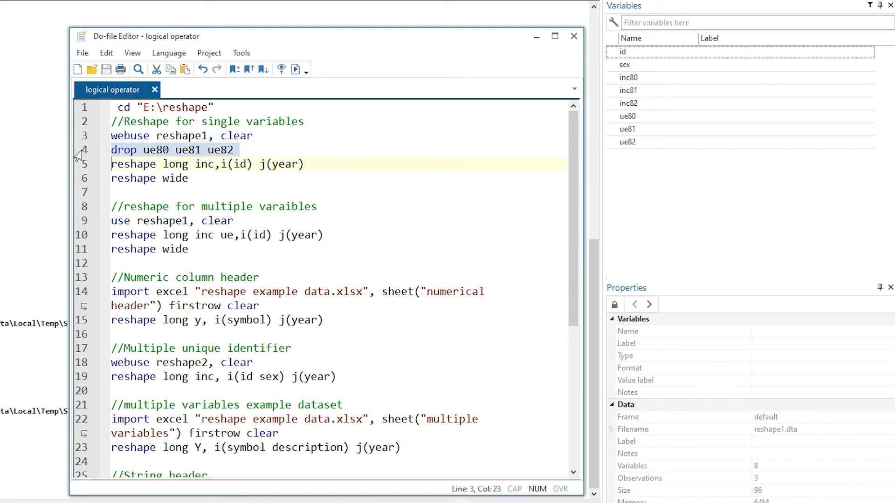
click(297, 70)
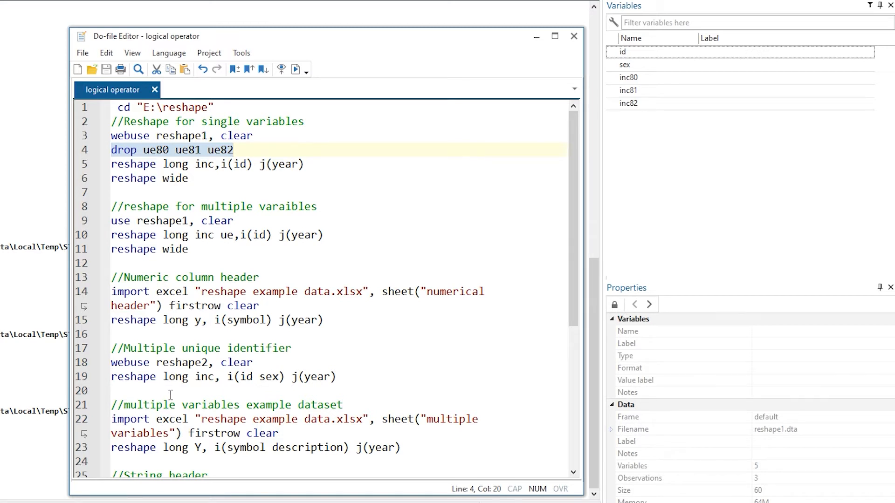
key(ctrl+d)
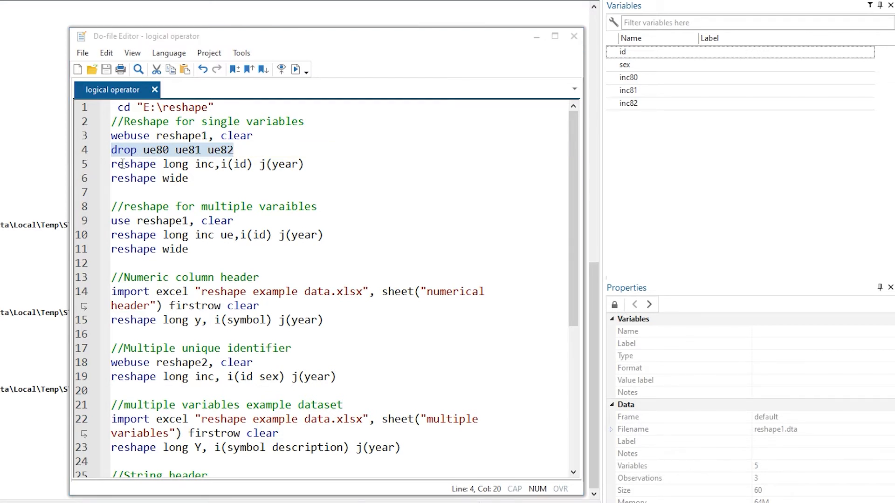
click(122, 163)
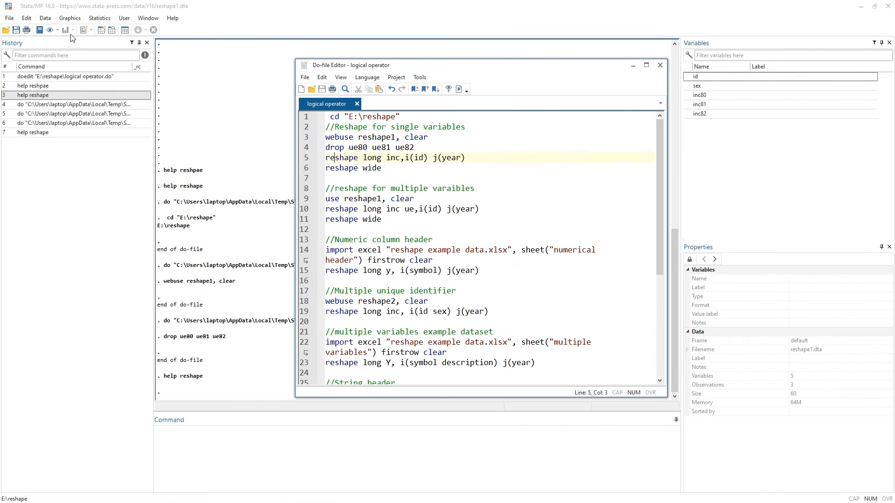
- Open the dialog for converting data between wide and long form and choose id as the ID variable
click(45, 19)
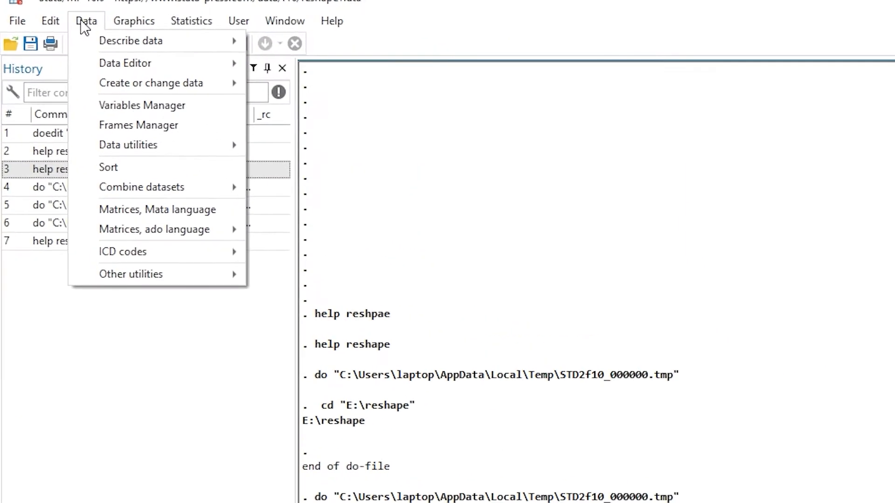
mouse_move(110, 80)
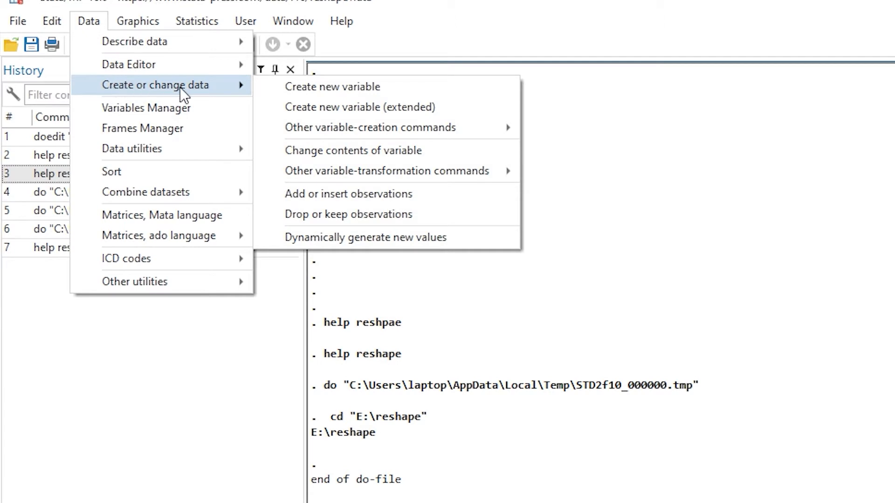
mouse_move(317, 175)
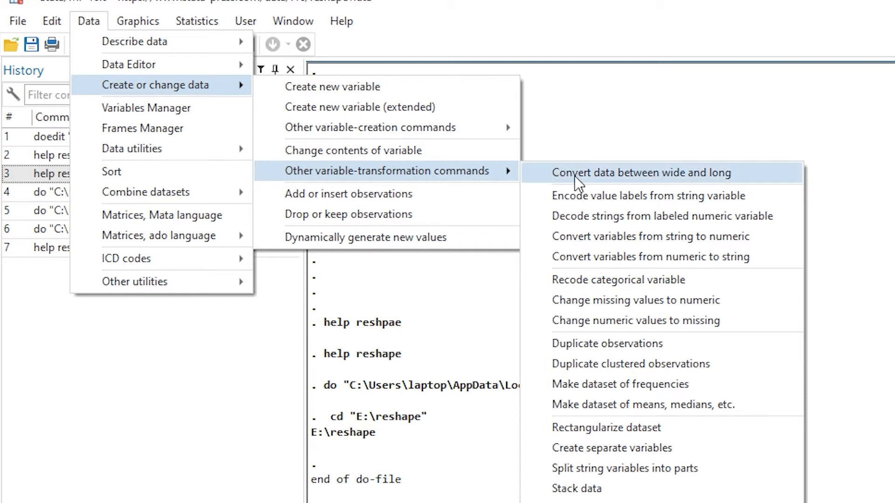
click(644, 178)
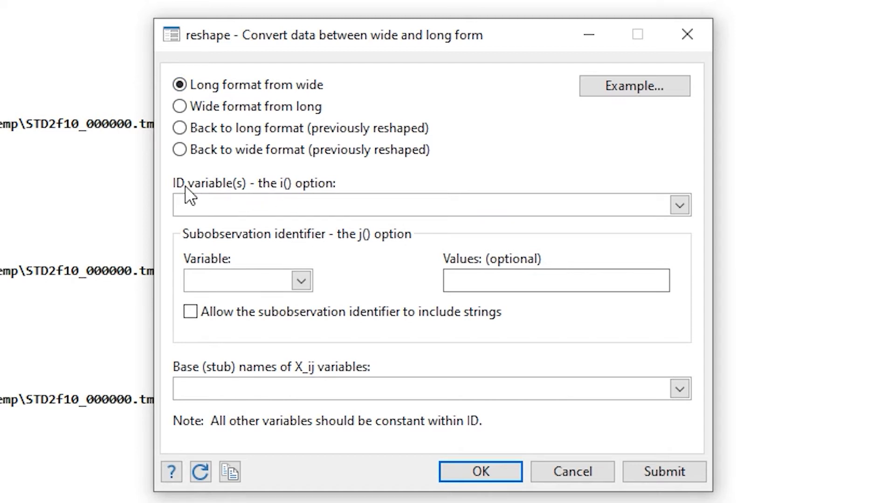
click(679, 206)
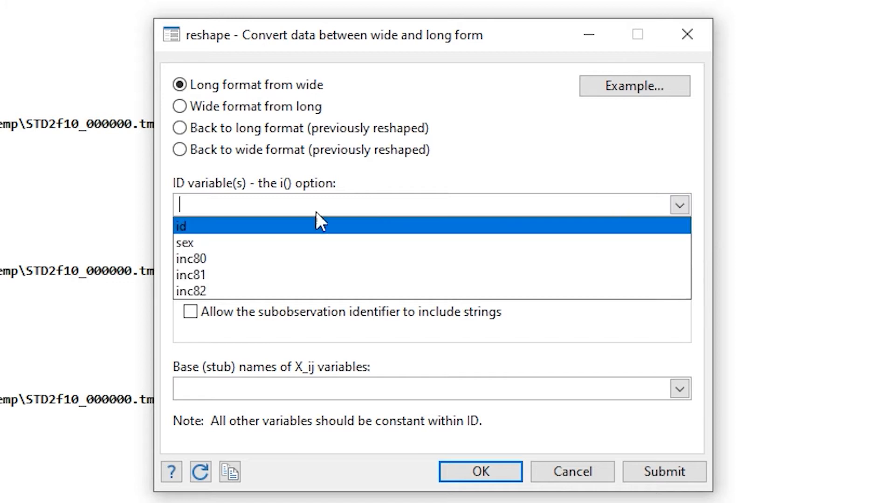
click(515, 159)
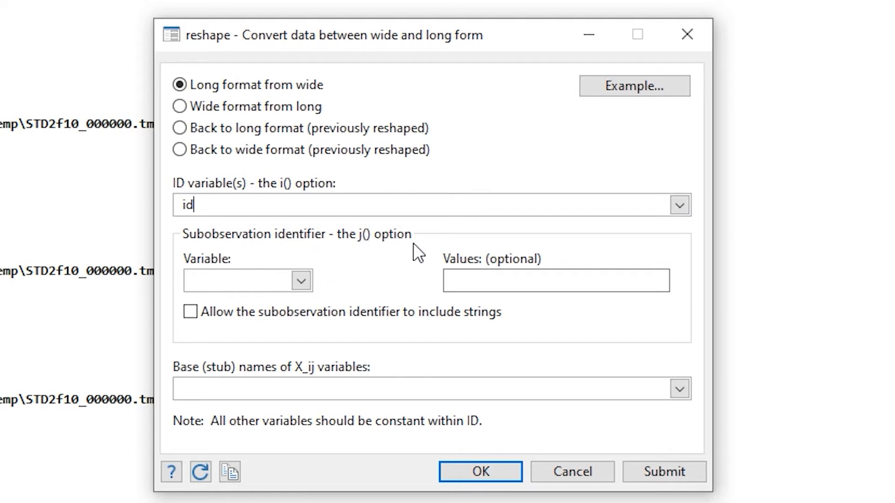
- Set year as the subobservation identifier and inc as the base name, and run the wide-to-long reshape
click(250, 284)
text(year)
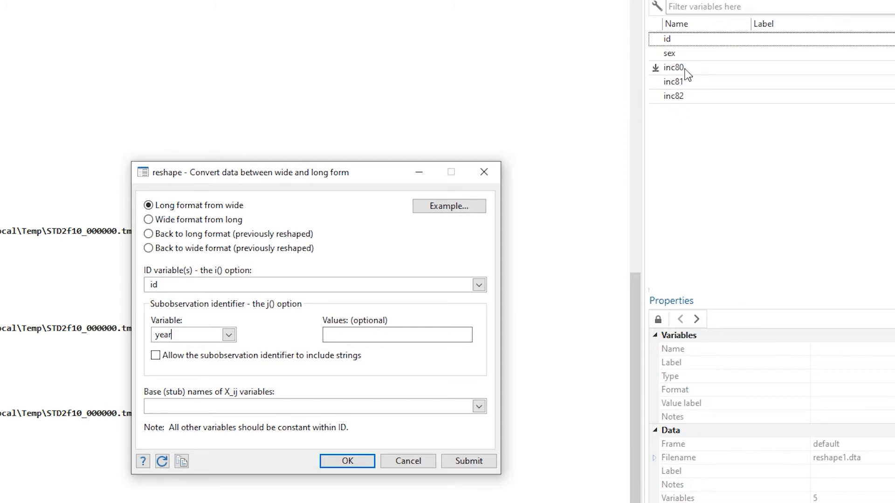
click(212, 406)
text(inc)
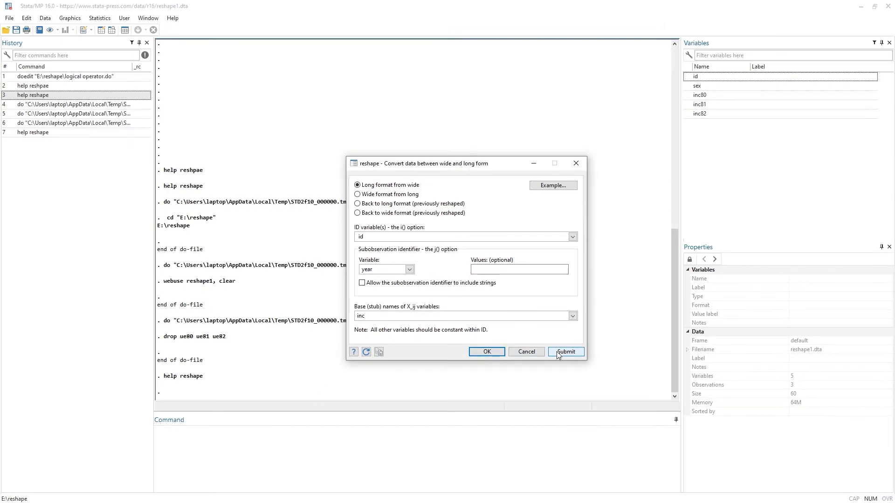
click(483, 352)
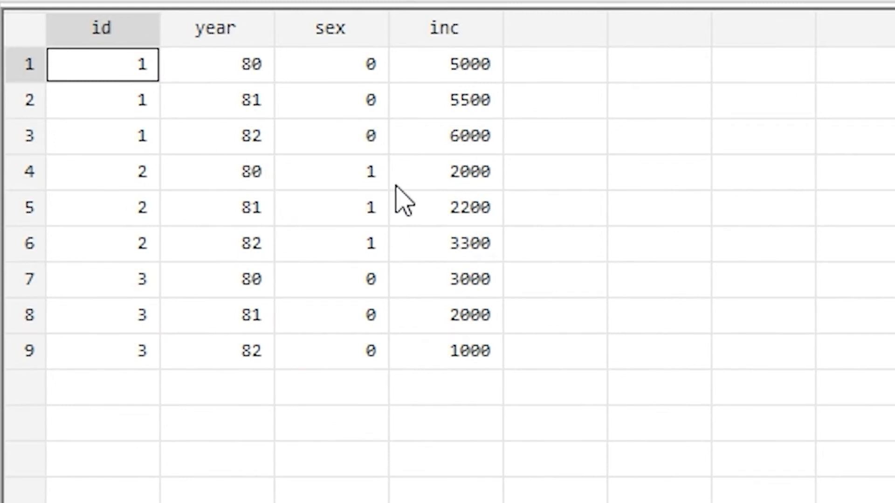
- Examine the id, year and inc values of the long-form data and the observation and variable counts in the reshape output
drag(123, 82, 136, 138)
drag(257, 66, 266, 145)
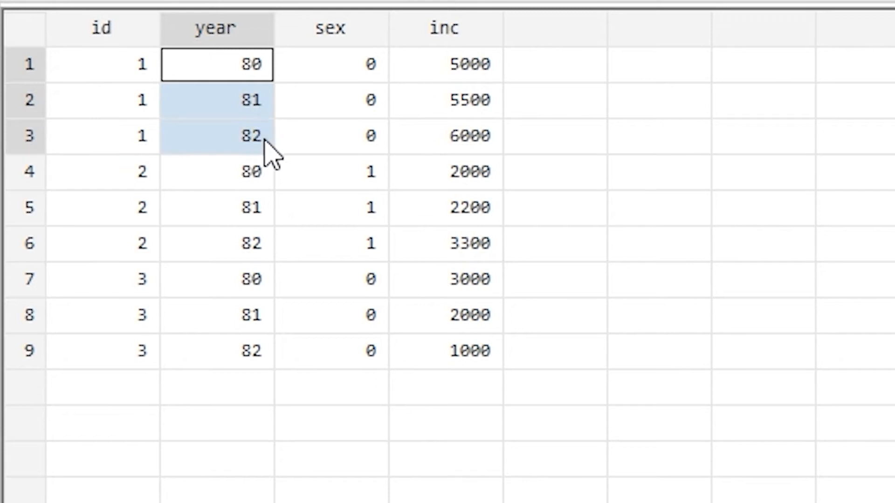
drag(457, 68, 467, 142)
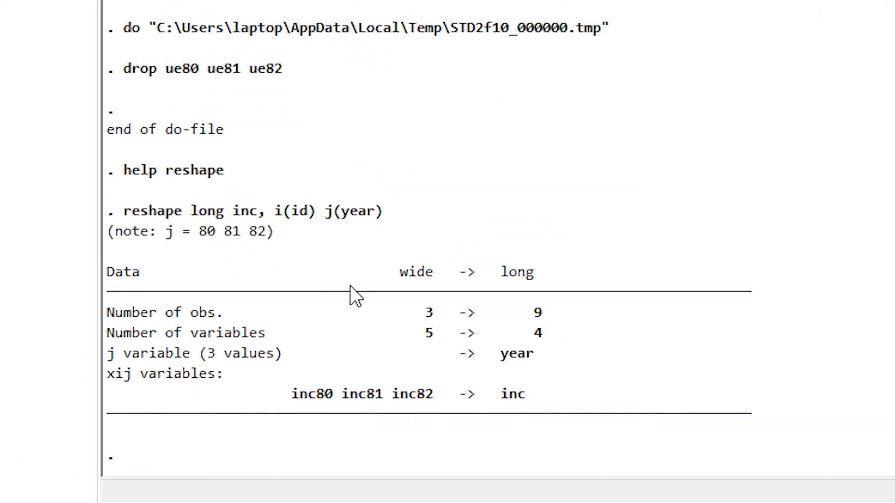
drag(106, 313, 229, 327)
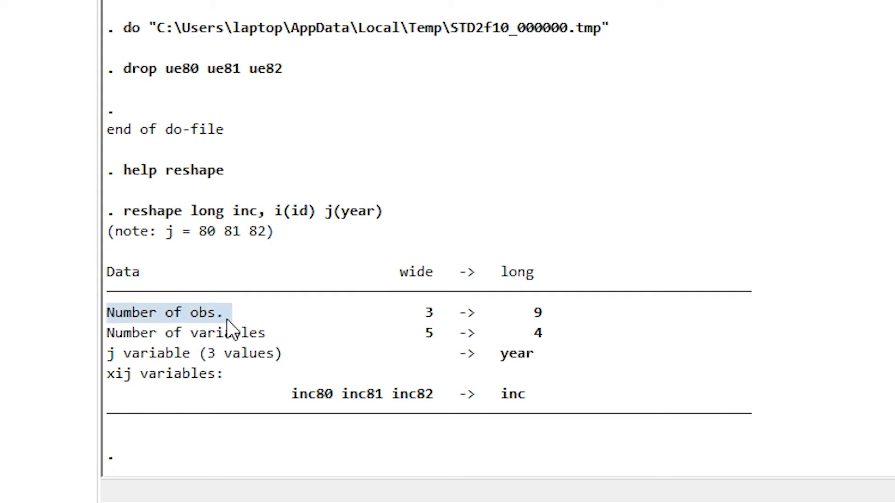
drag(410, 312, 441, 312)
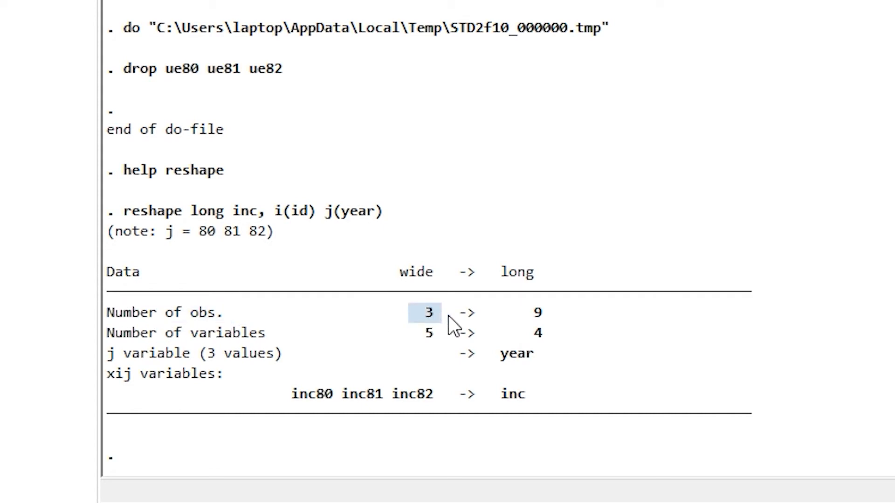
click(526, 315)
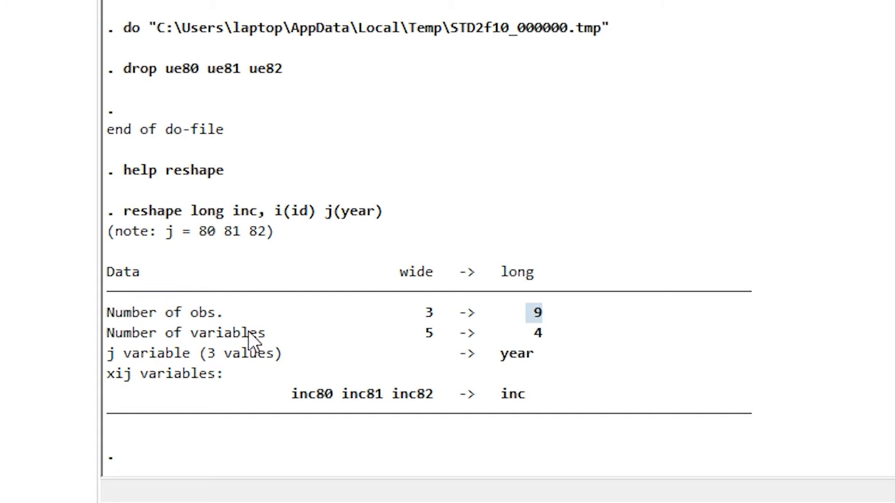
drag(425, 332, 429, 332)
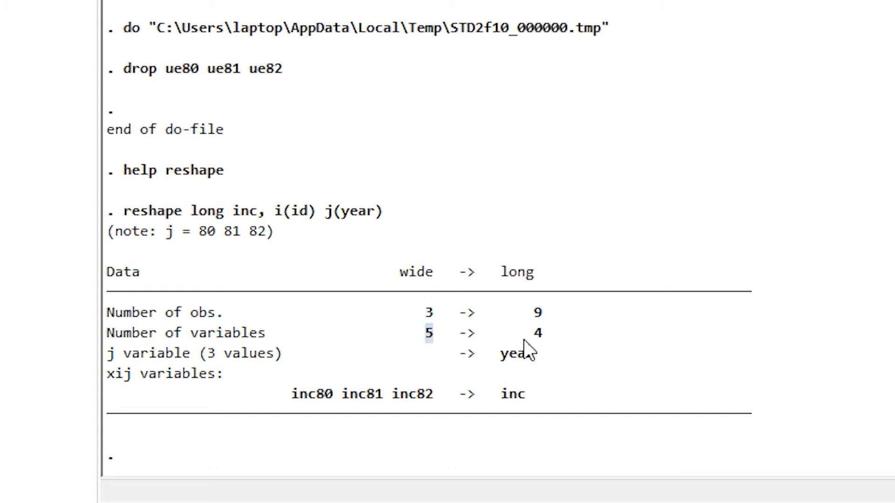
drag(536, 337, 532, 334)
scroll(524, 64, up, 5)
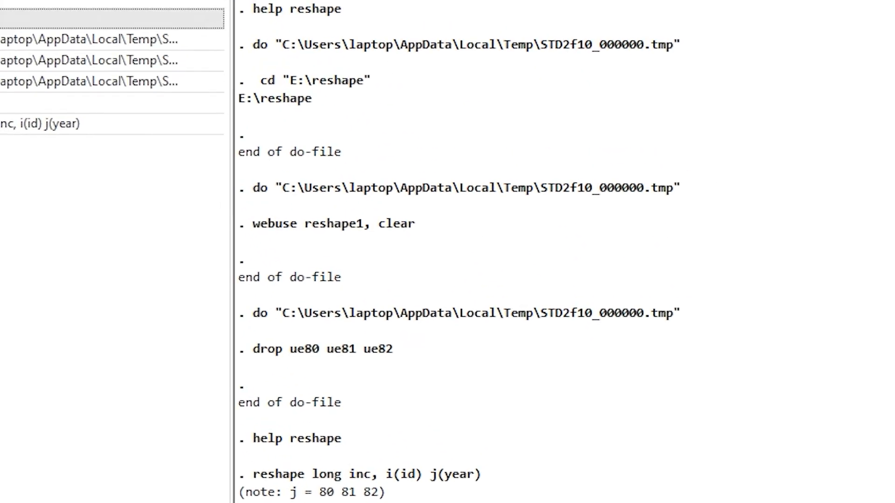
- Convert the long data back to the previously reshaped wide format using the dialog for converting between wide and long form
click(0, 0)
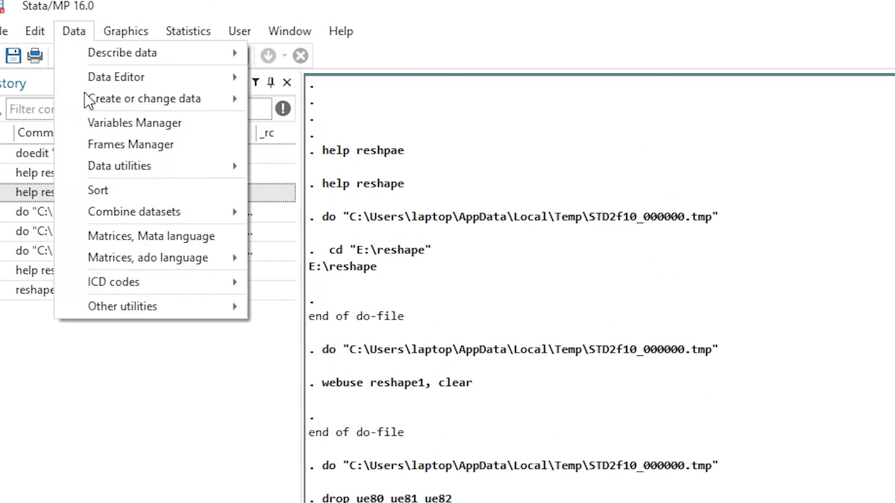
mouse_move(190, 99)
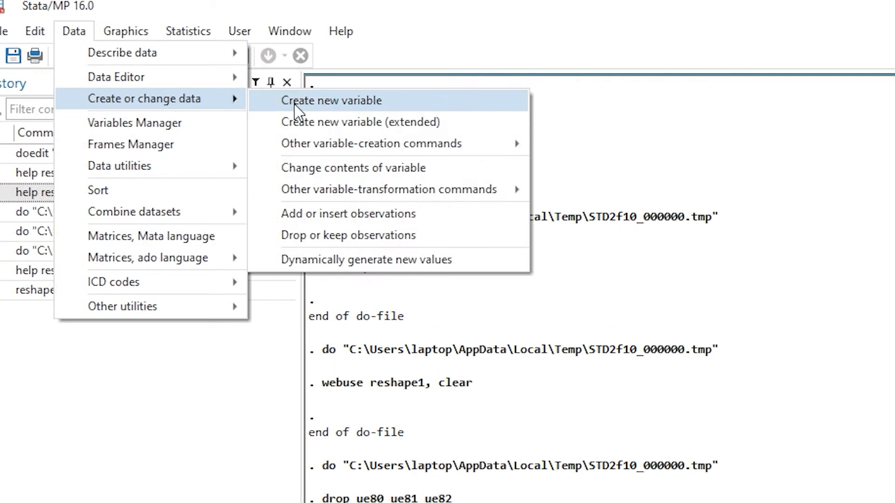
mouse_move(413, 189)
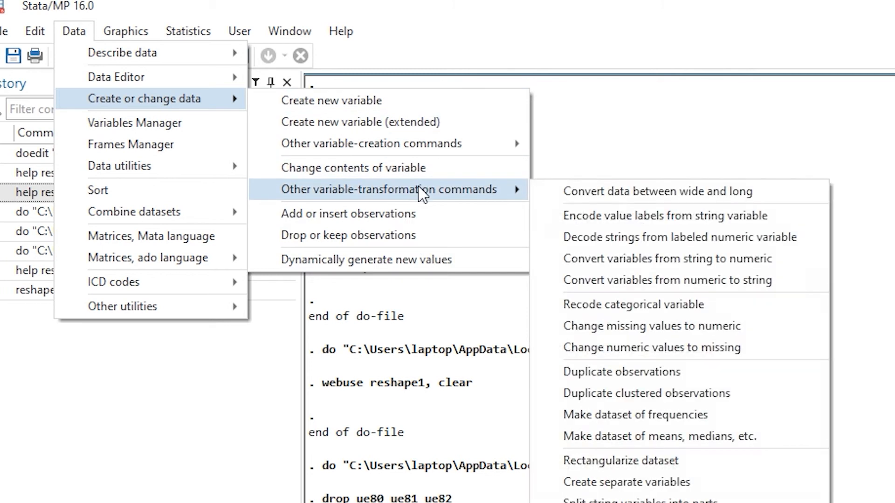
click(594, 200)
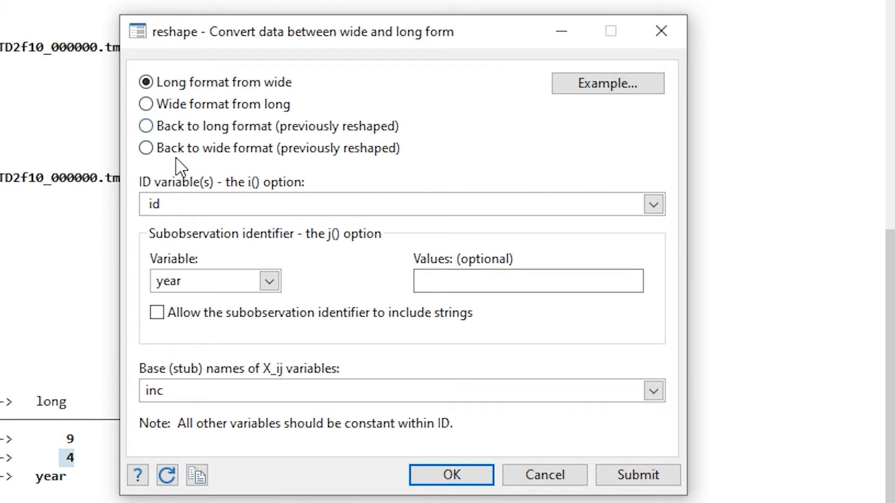
click(155, 152)
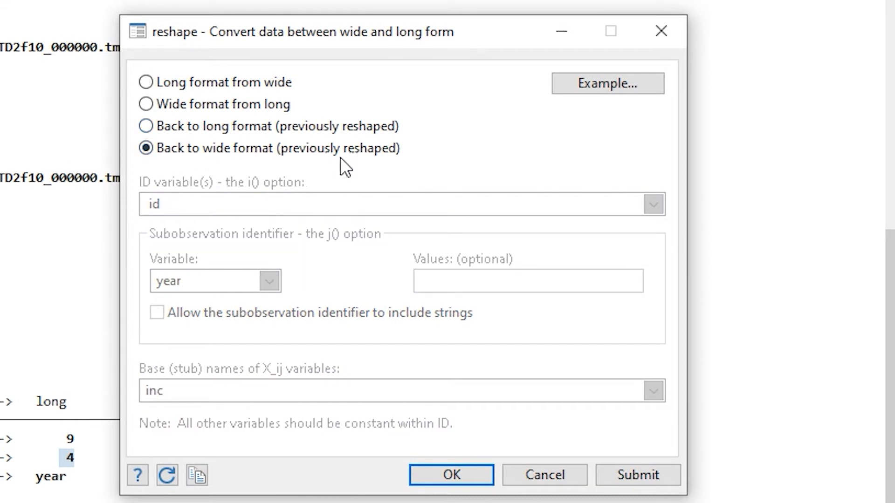
click(219, 83)
click(215, 100)
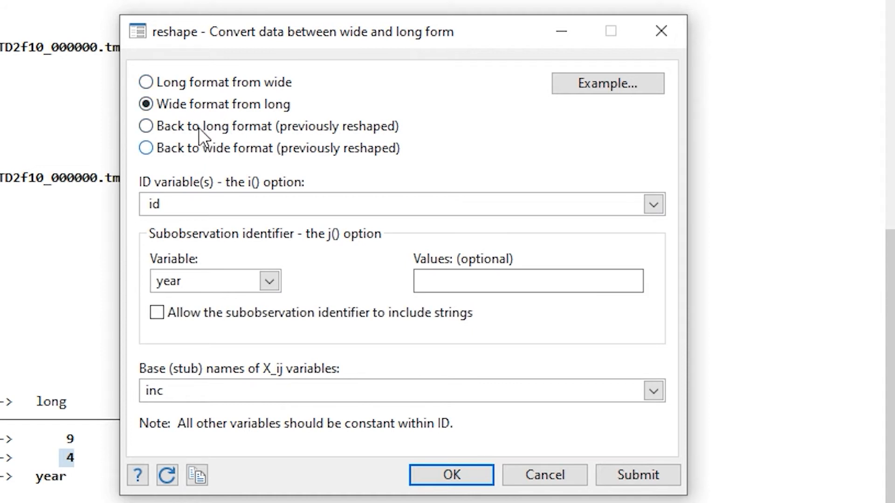
click(189, 81)
click(146, 149)
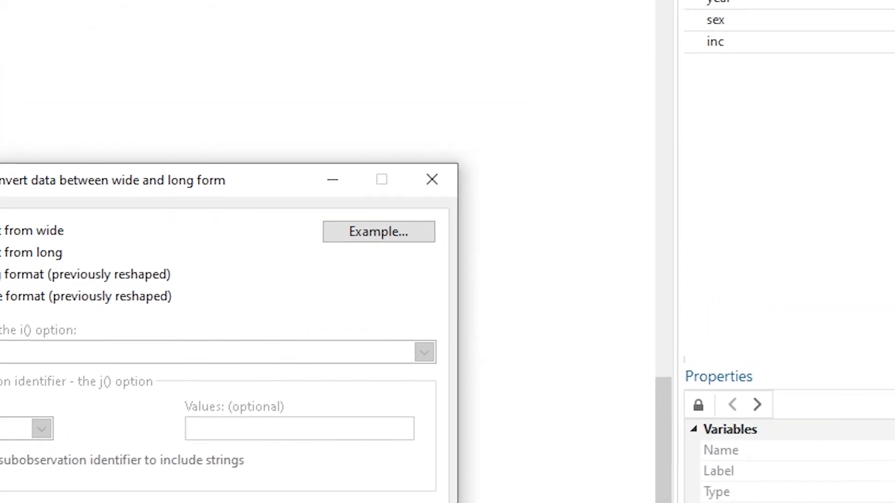
click(424, 493)
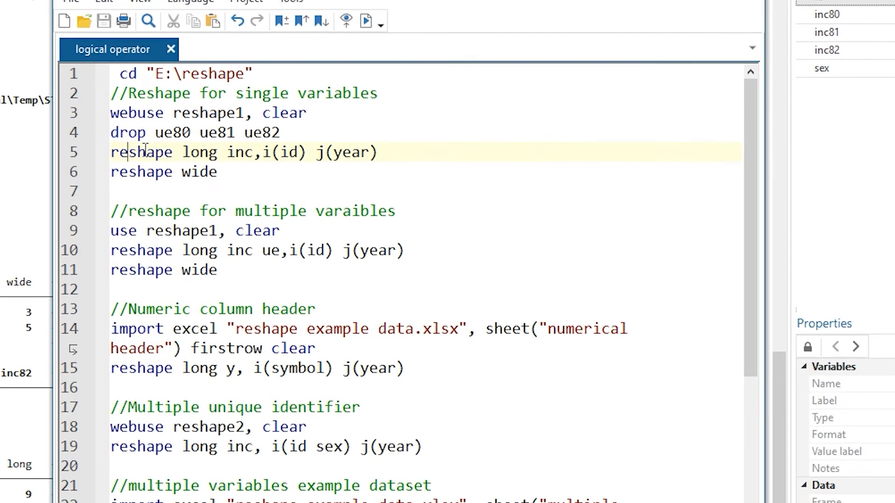
- Examine the parts of the single-variable reshape line: the reshape command, long, inc and the j(year) option
double_click(124, 159)
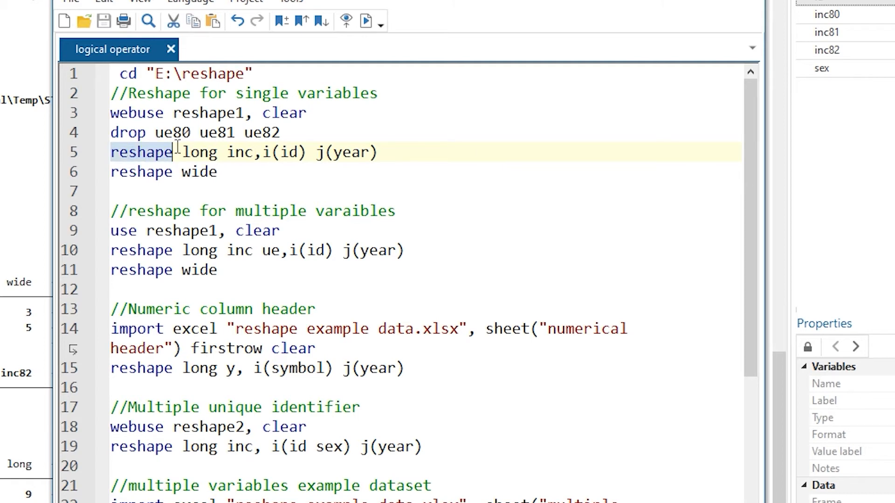
double_click(200, 152)
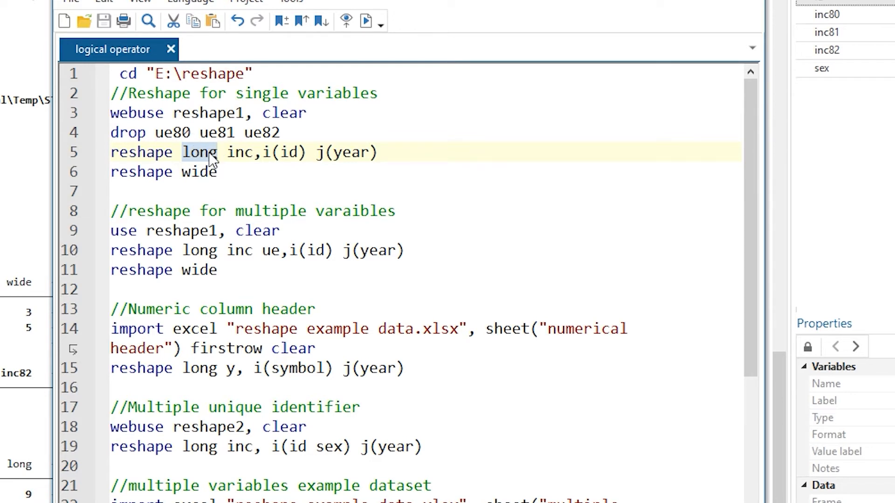
double_click(246, 153)
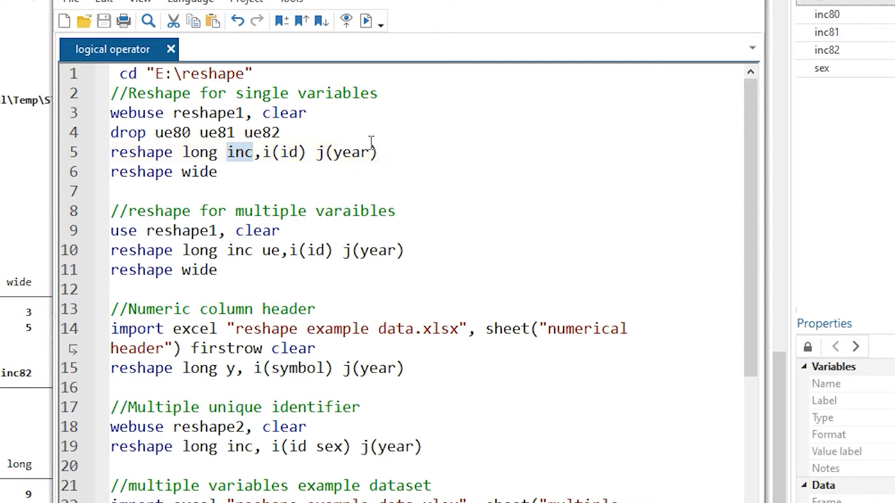
drag(315, 149, 382, 147)
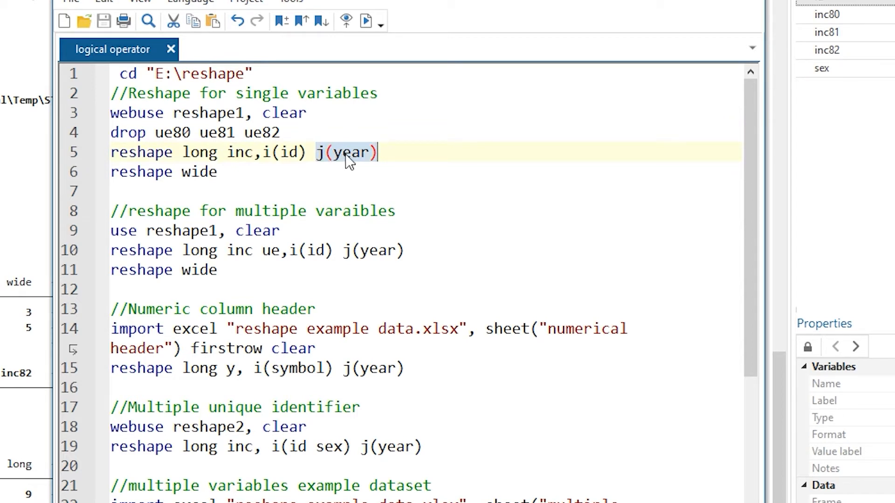
click(317, 154)
drag(317, 154, 384, 153)
double_click(350, 154)
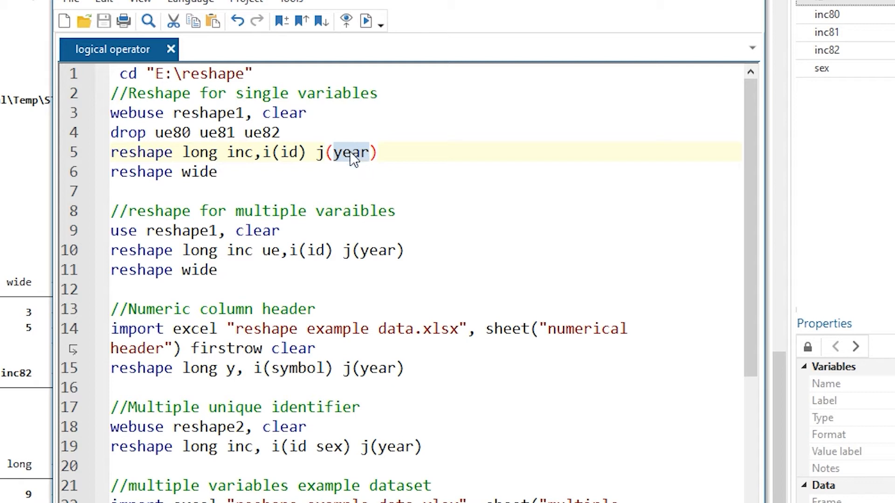
- Delete the j(year) option from the single-variable reshape long line, run that line and check the reshaped data
mouse_move(316, 155)
mouse_down()
mouse_move(374, 156)
mouse_move(315, 154)
mouse_up()
key(BackSpace)
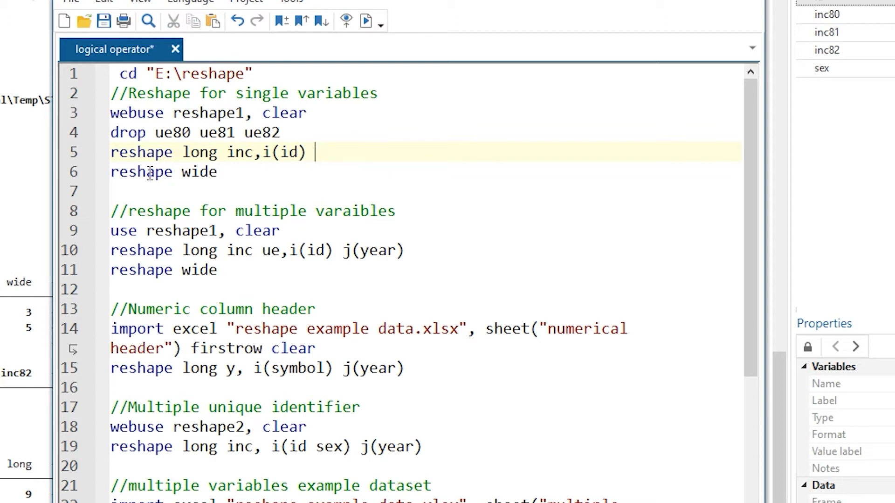
click(59, 153)
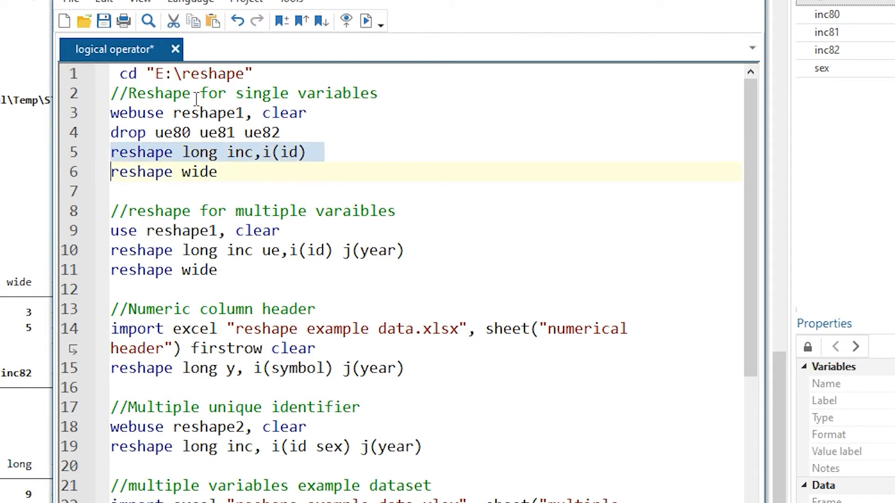
click(365, 23)
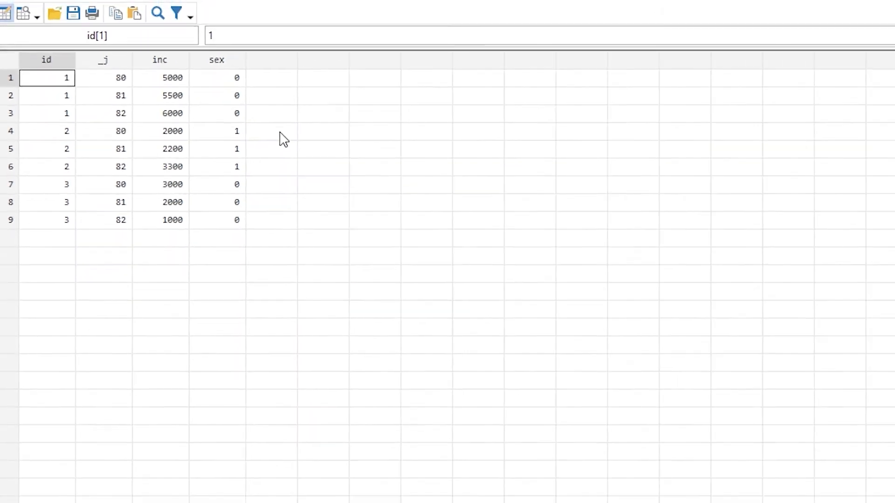
click(887, 6)
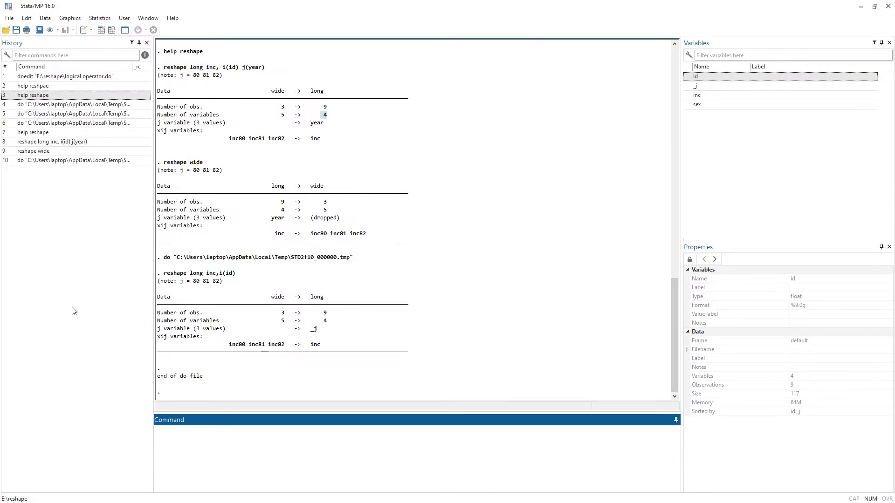
- Replace use with webuse in the reshape1 loading line of the multiple-variables section, and run that line
key(alt+Tab)
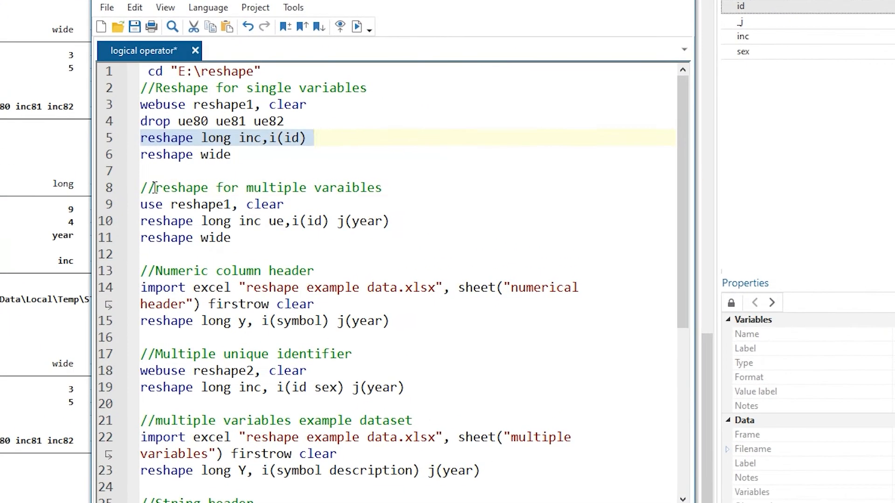
drag(334, 188, 477, 188)
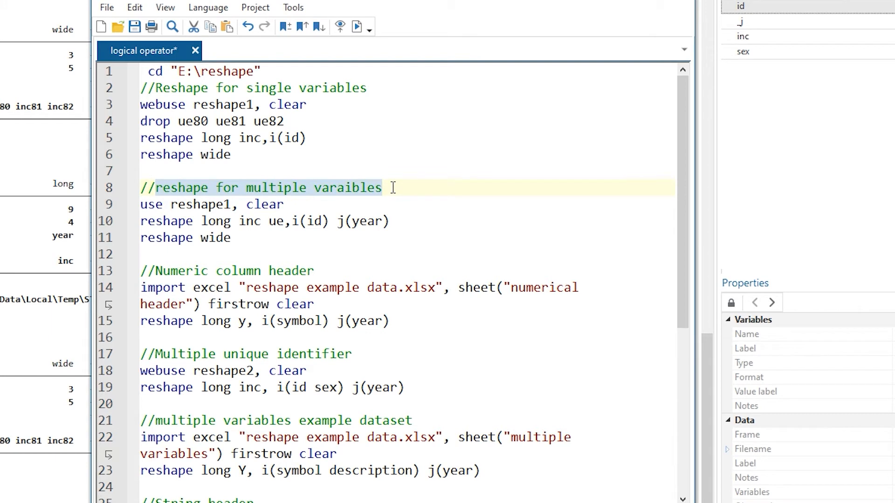
click(105, 208)
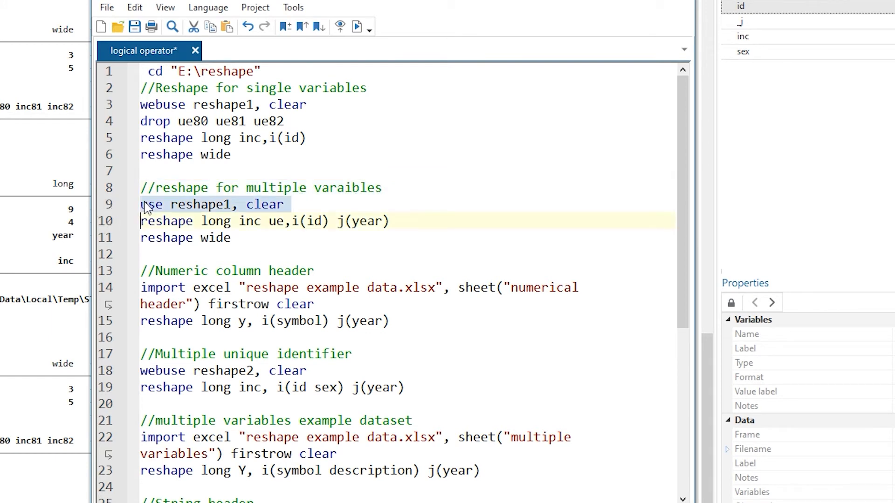
double_click(158, 205)
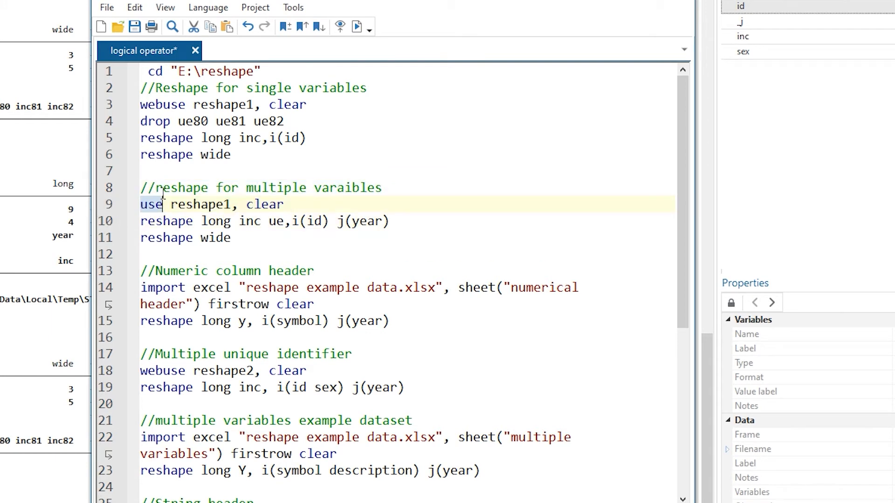
double_click(157, 105)
key(ctrl+c)
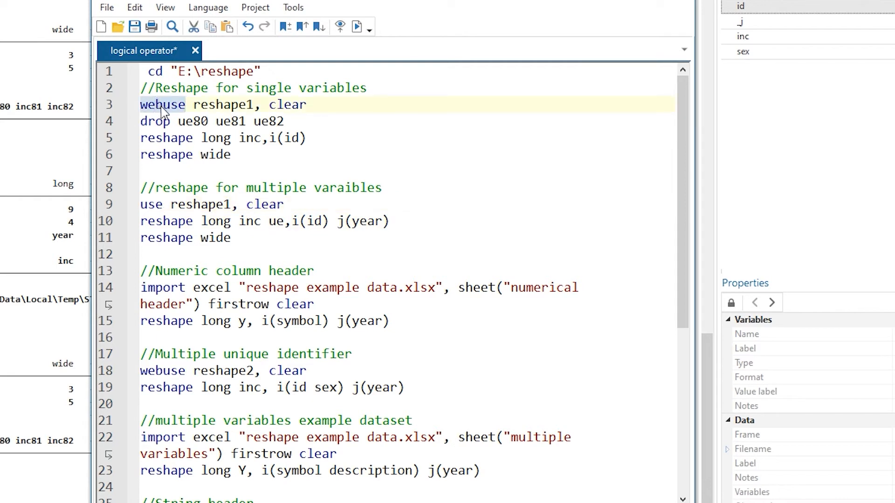
double_click(158, 206)
key(ctrl+v)
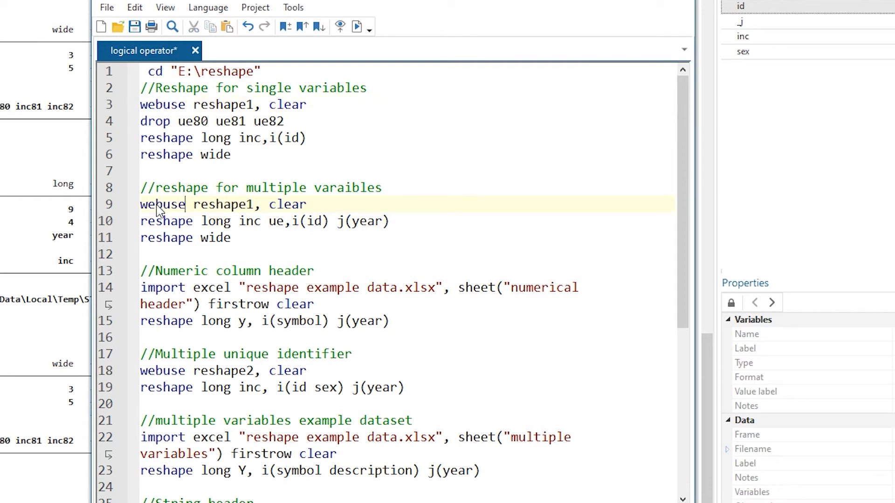
click(99, 210)
click(357, 27)
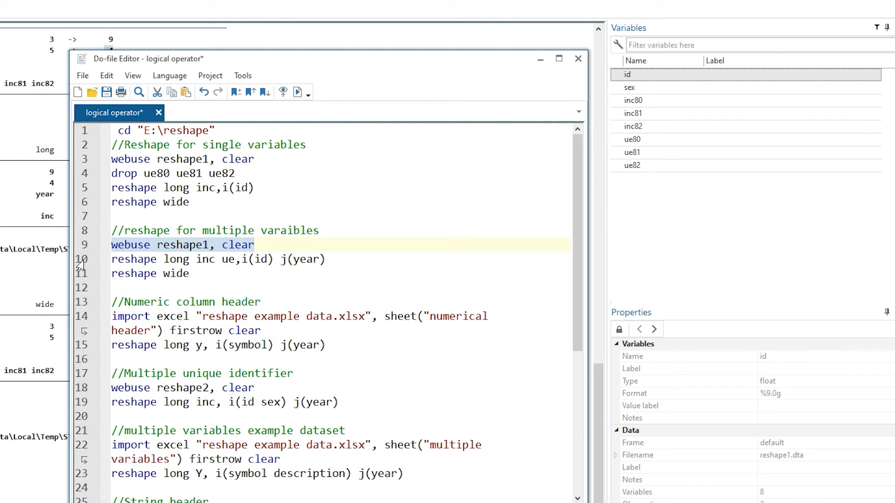
- Examine the multiple-variable reshape long line, including the base names inc and ue and the i(id) and j(year) options
double_click(120, 261)
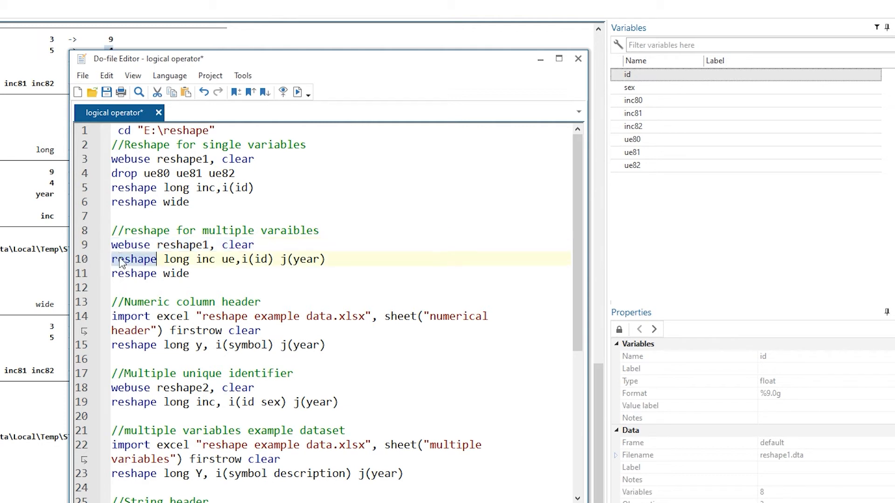
double_click(184, 261)
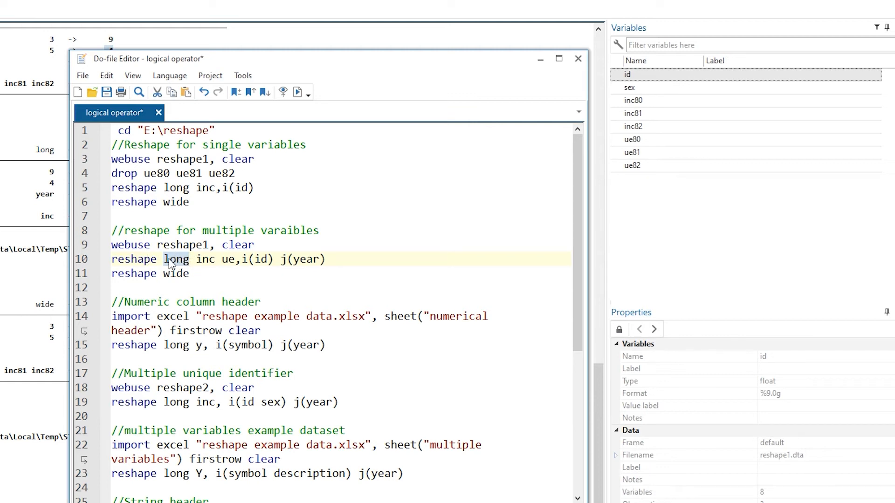
double_click(203, 261)
double_click(230, 260)
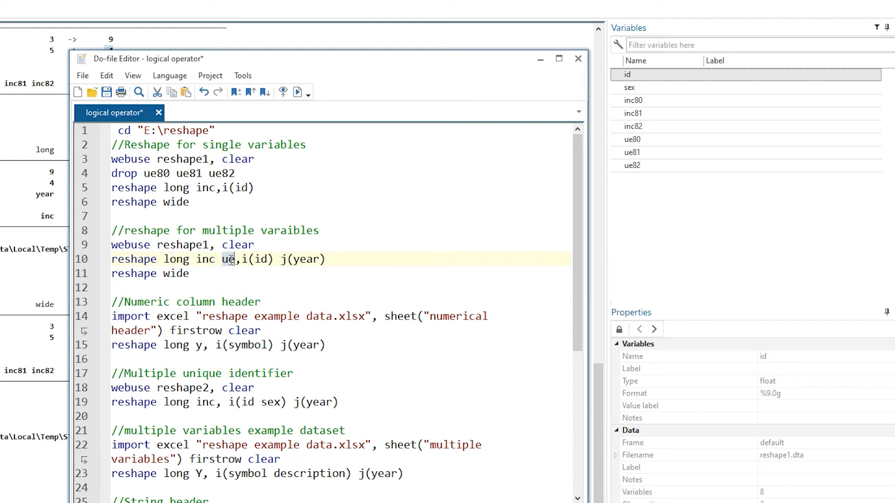
double_click(203, 261)
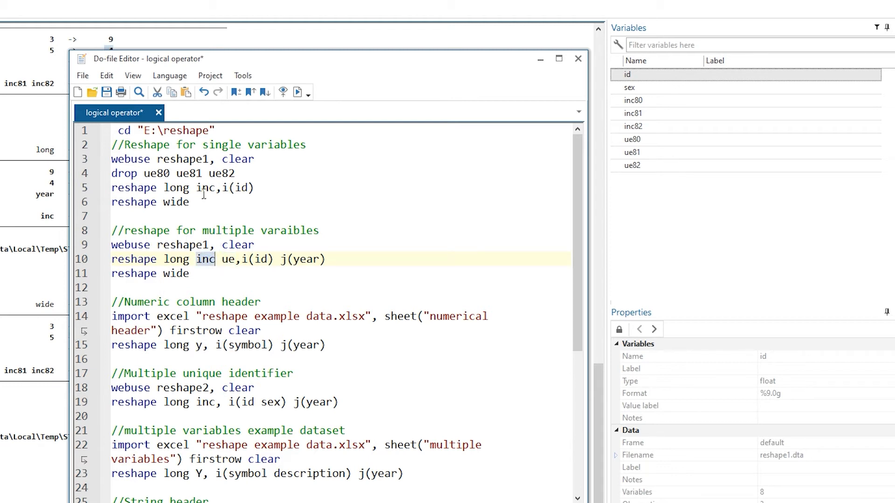
double_click(229, 260)
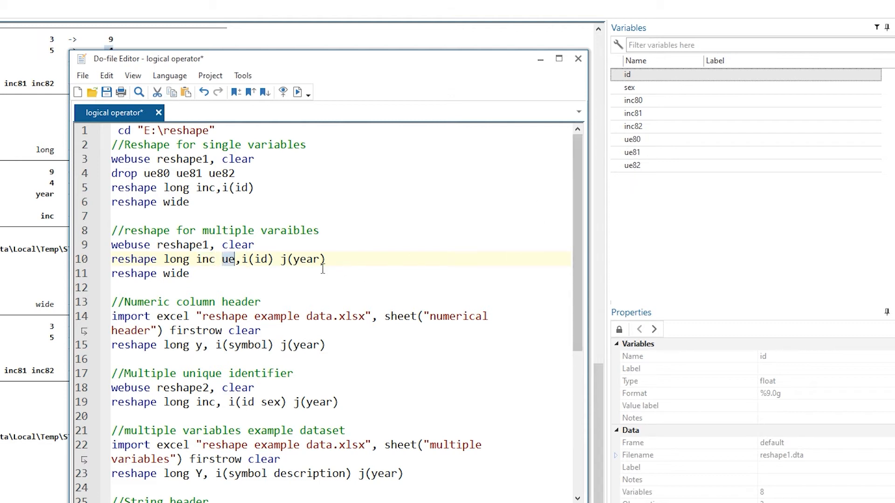
drag(242, 260, 331, 261)
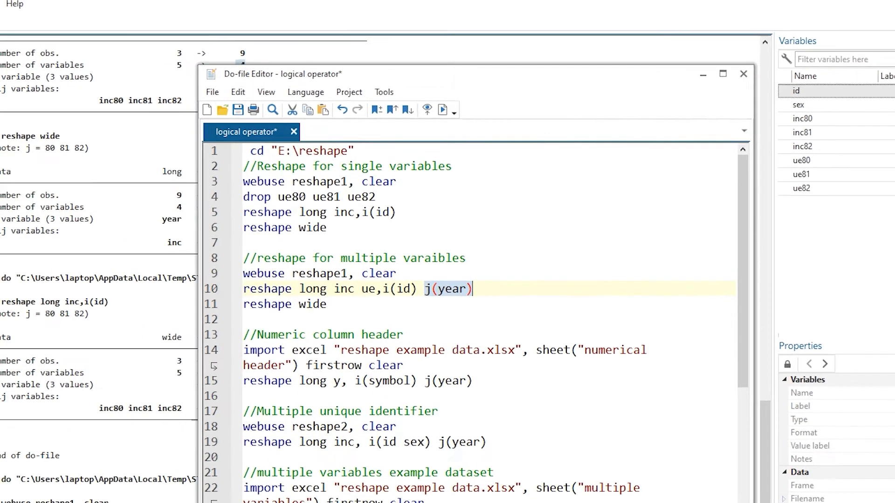
- Reshape the data from wide to long through the dialog, with ID variable id, subobservation identifier year and base names inc ue
click(64, 27)
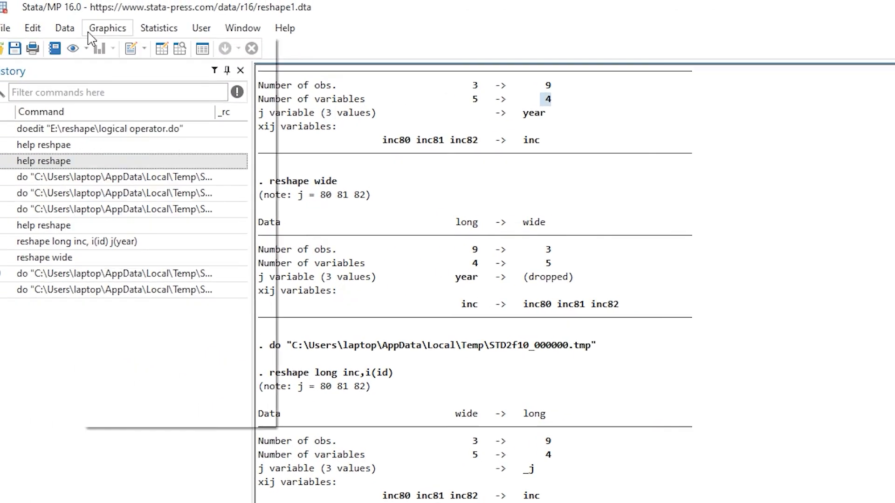
mouse_move(93, 84)
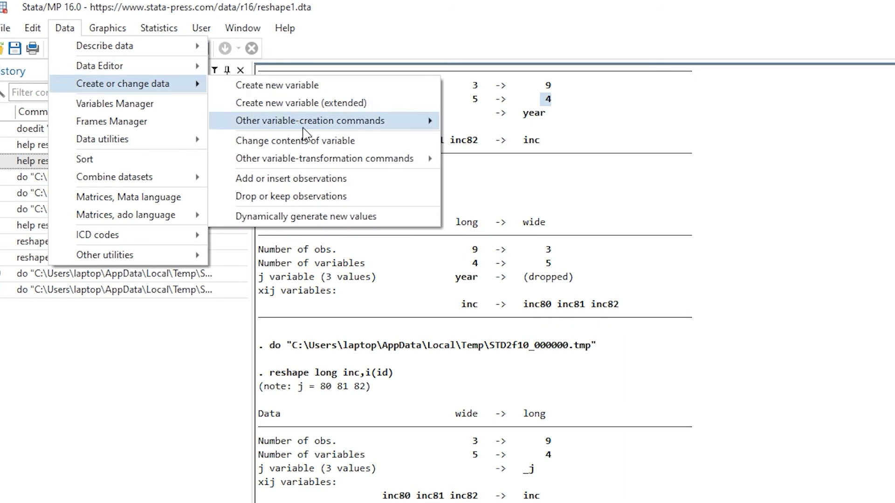
mouse_move(330, 163)
click(514, 163)
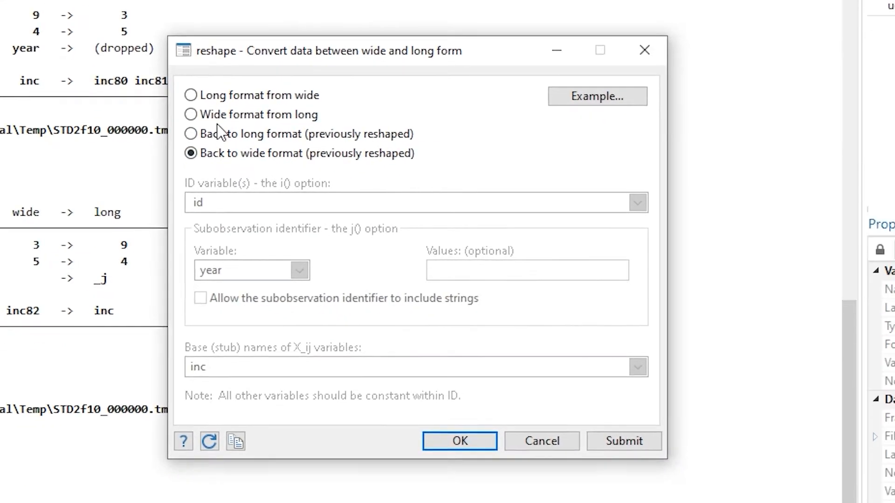
click(242, 96)
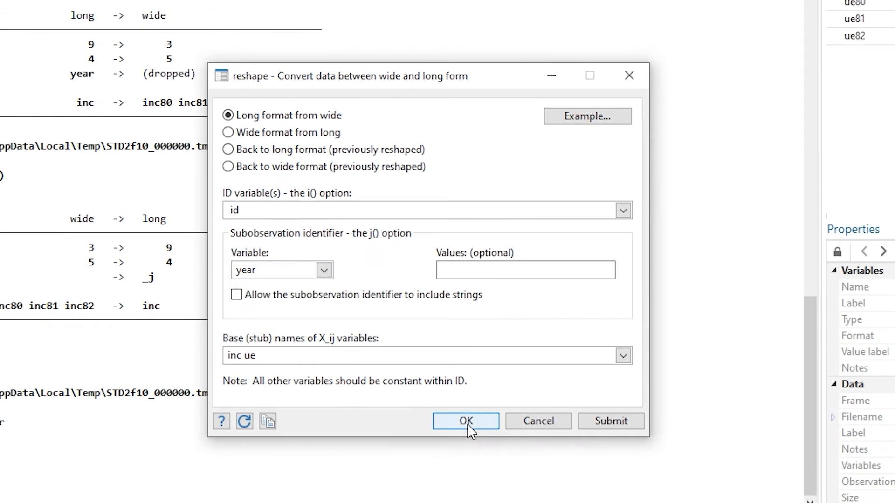
click(459, 441)
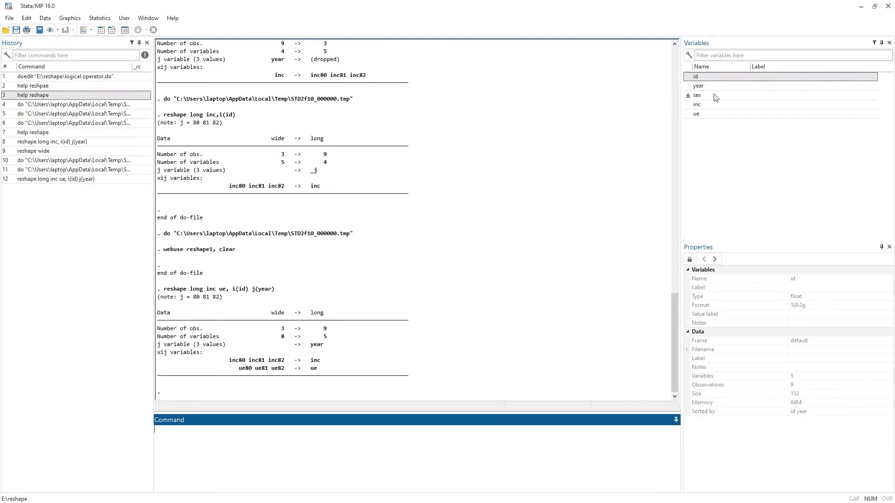
- View the long-form data in the Data Editor and run the reshape wide line of the multiple-variables section
click(111, 32)
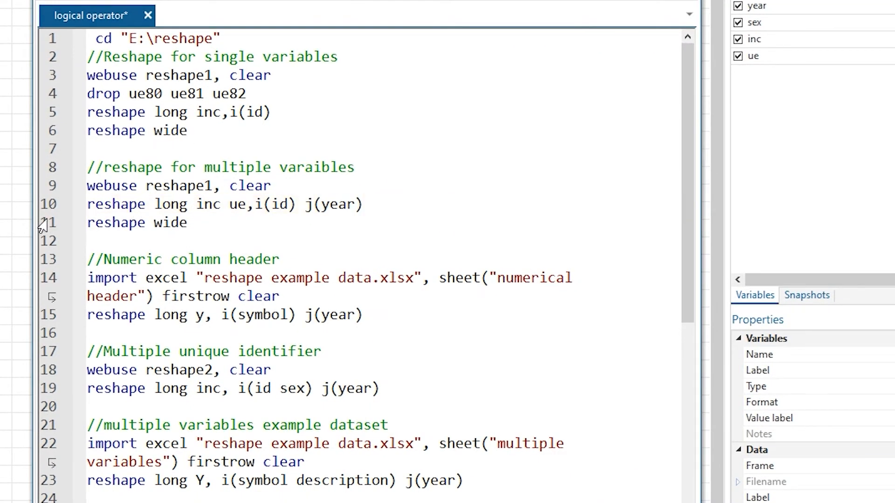
click(78, 227)
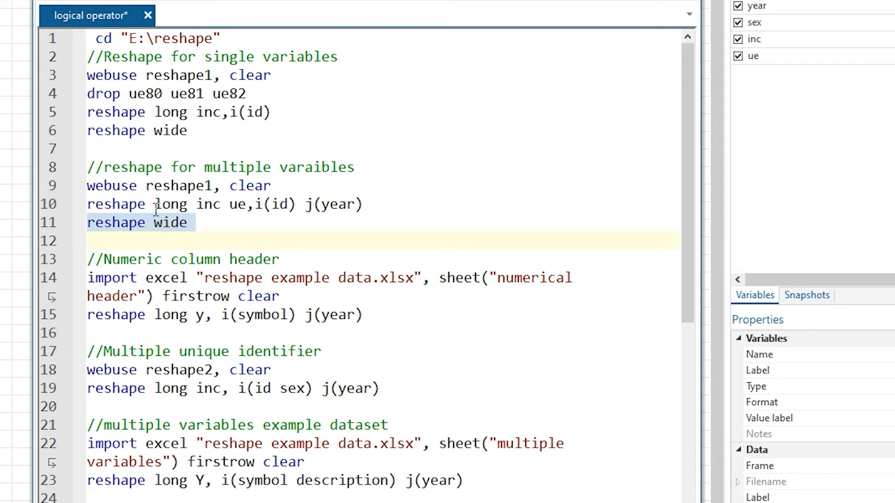
click(330, 0)
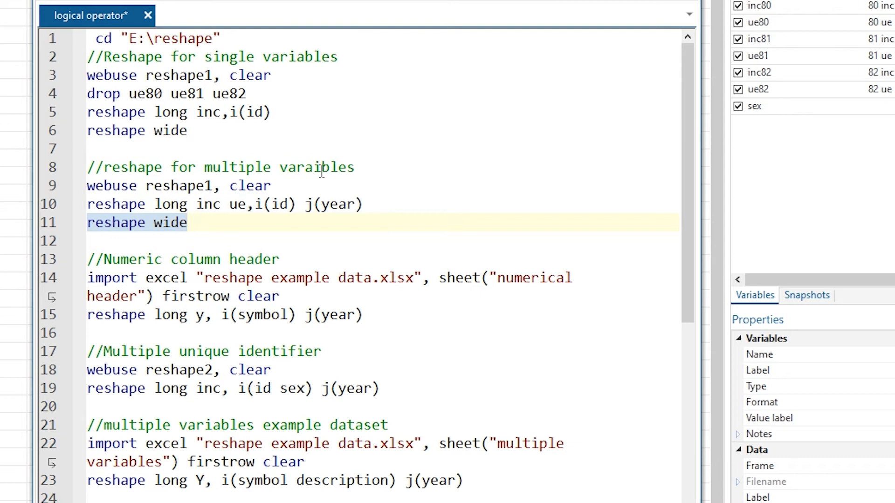
click(227, 221)
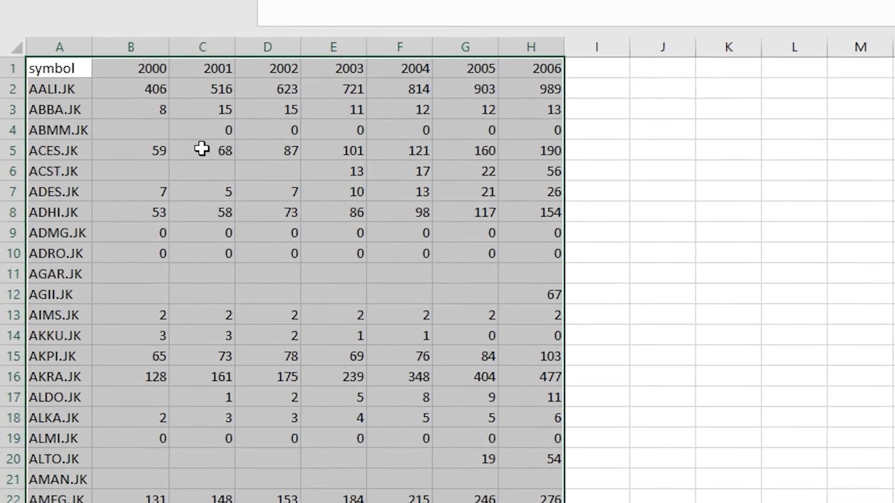
- Switch to the Excel sheet with numeric year headers and insert a blank row above the header row
click(164, 156)
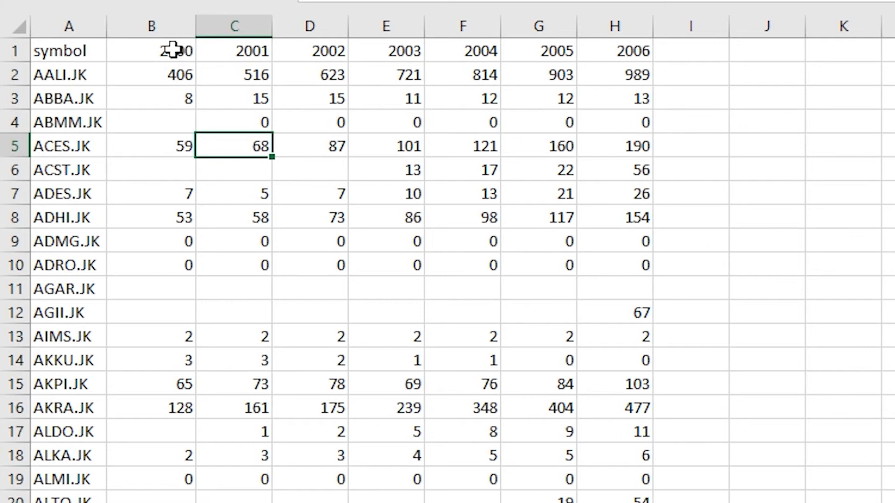
drag(175, 50, 635, 28)
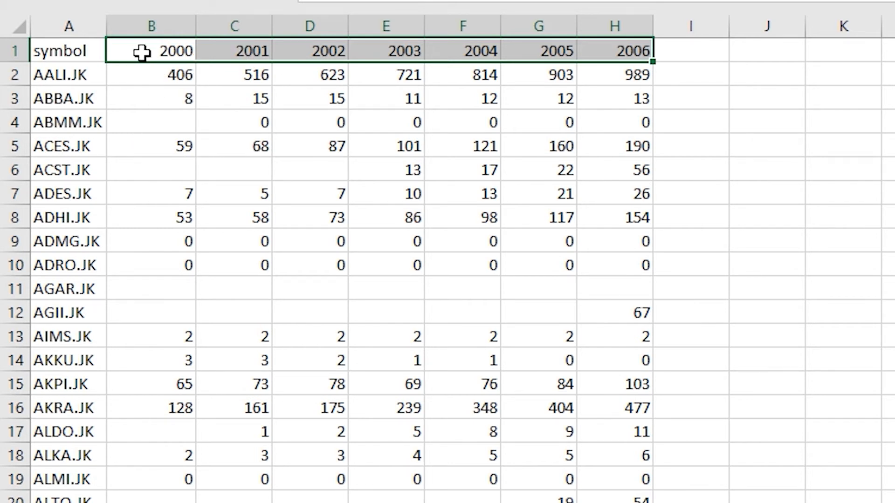
click(12, 50)
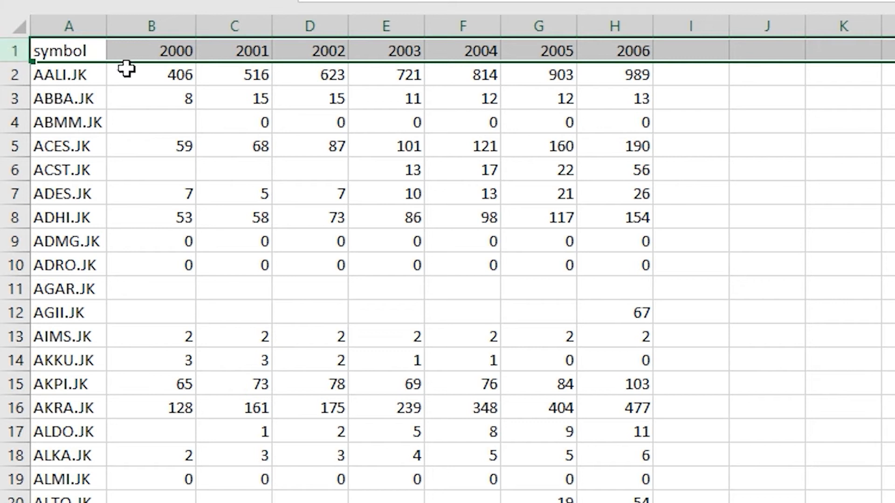
right_click(14, 52)
click(96, 250)
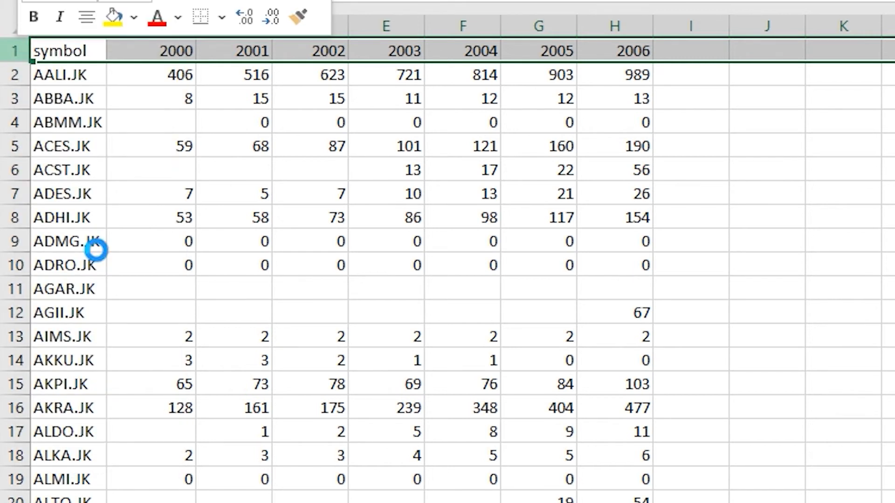
click(146, 45)
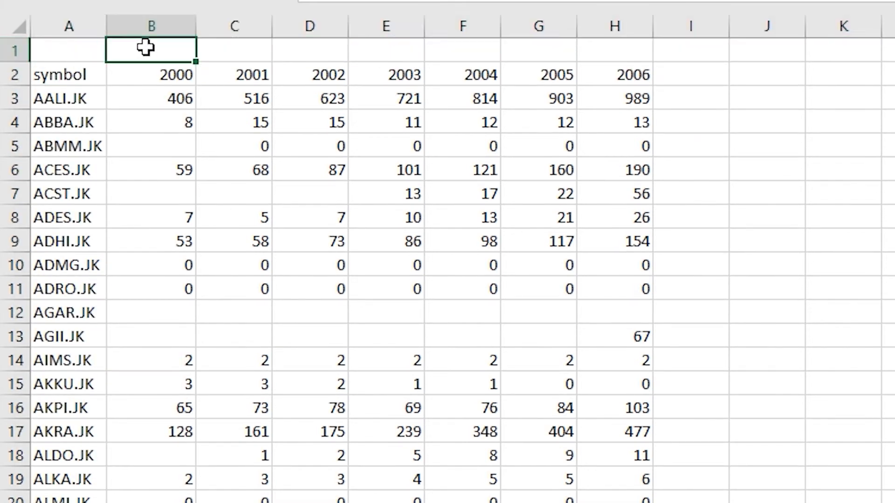
- Enter =y2000 in cell B1, directly above the 2000 header
drag(154, 50, 595, 50)
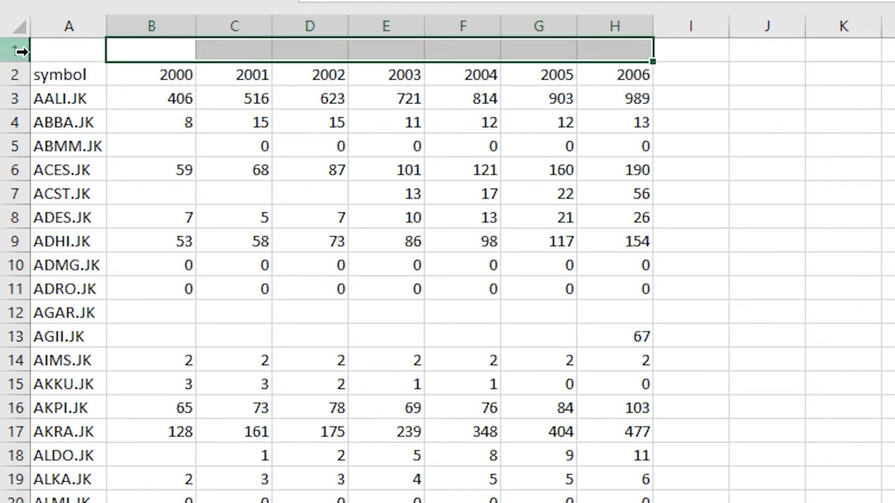
click(155, 50)
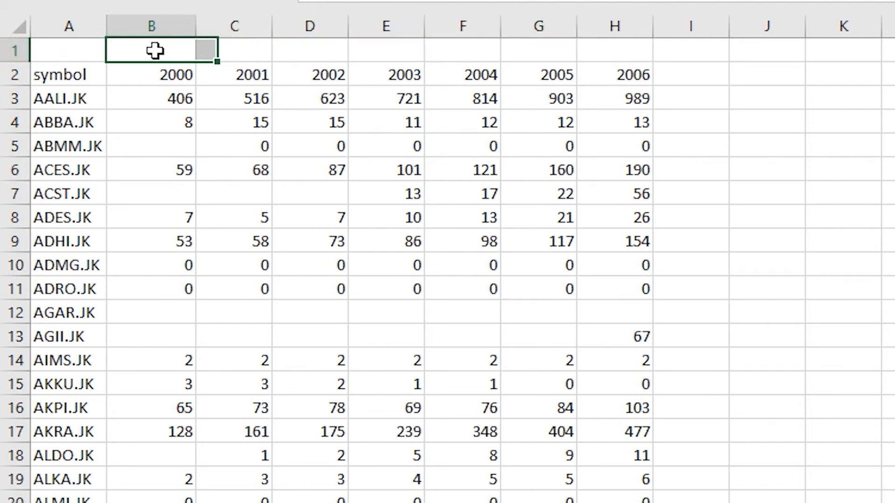
drag(155, 50, 627, 59)
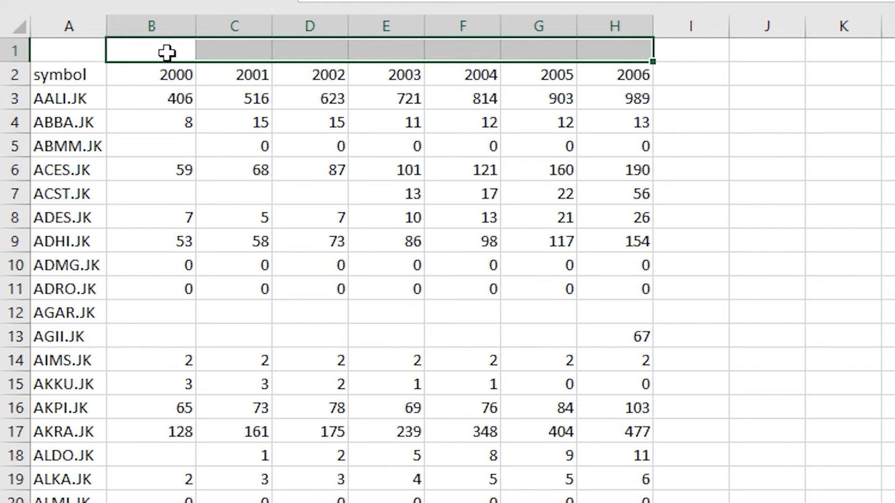
drag(153, 76, 645, 77)
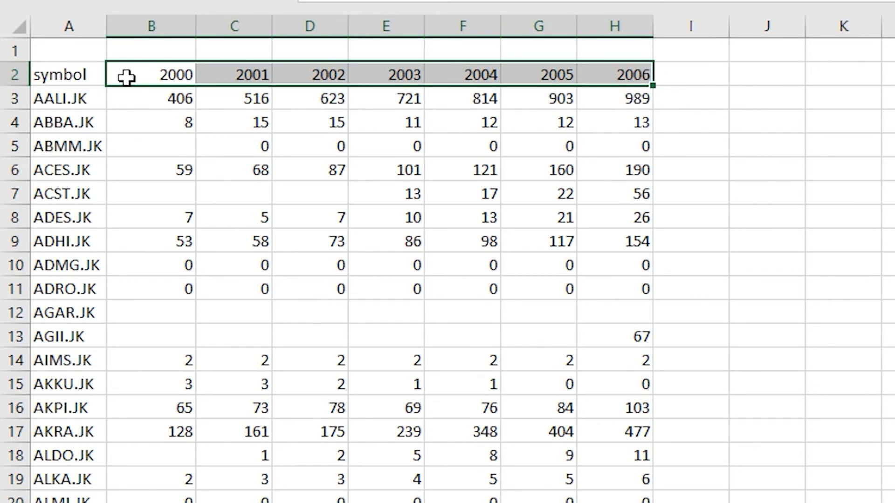
click(143, 52)
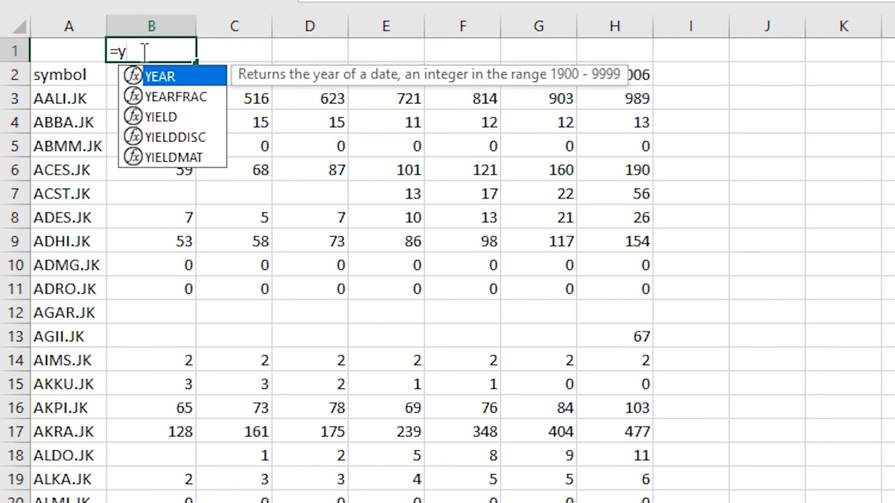
text(a)
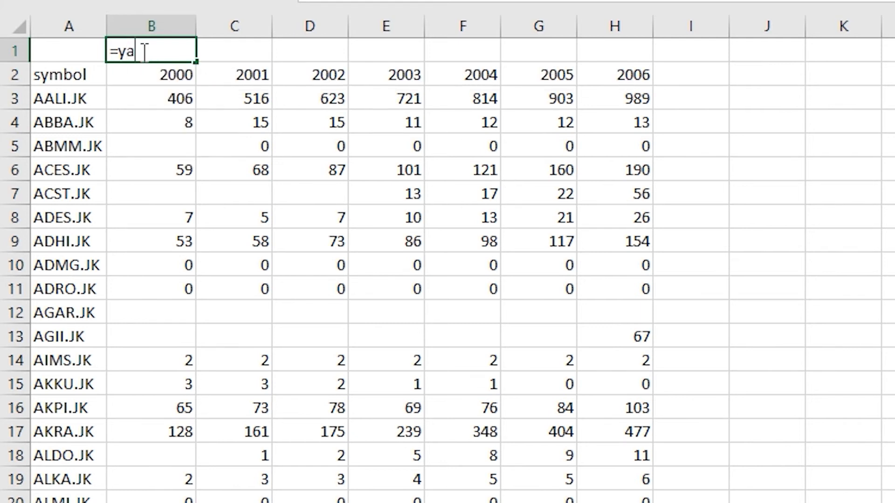
text(ear)
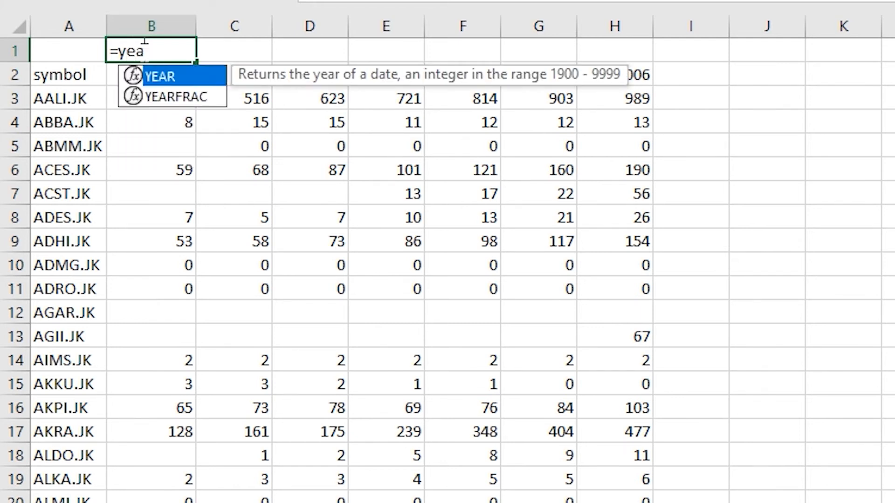
key(BackSpace)
key(BackSpace)
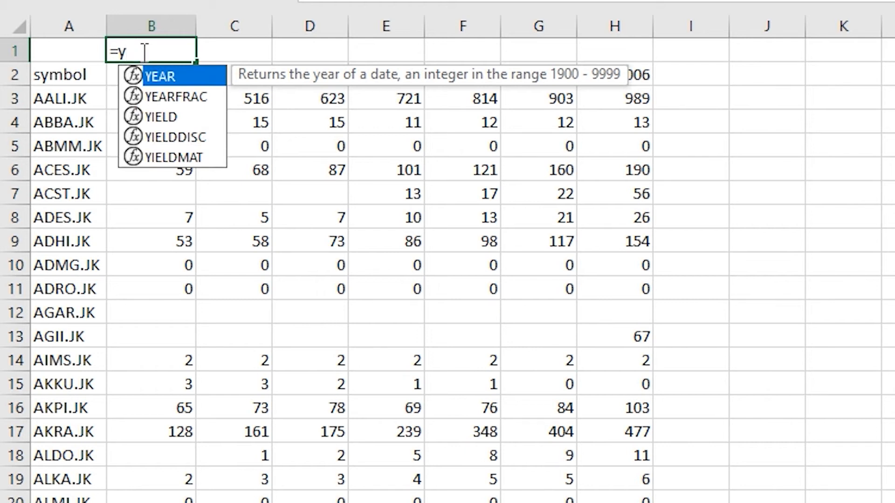
text(2000)
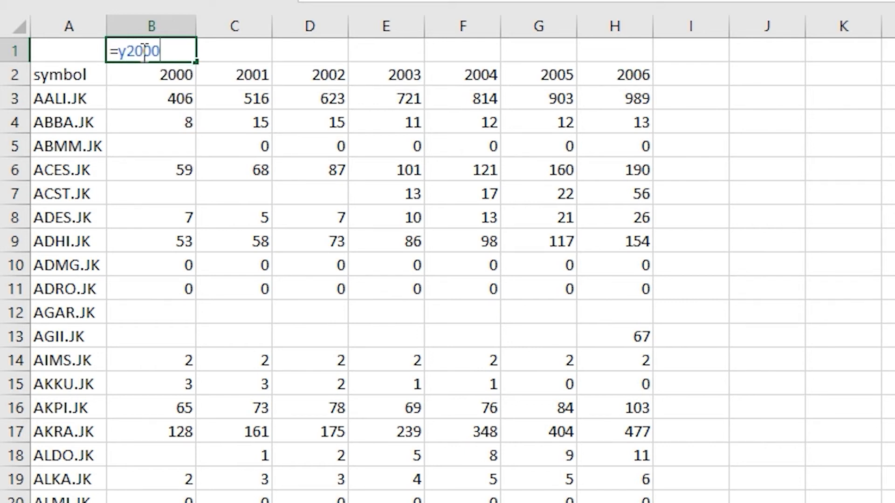
key(Return)
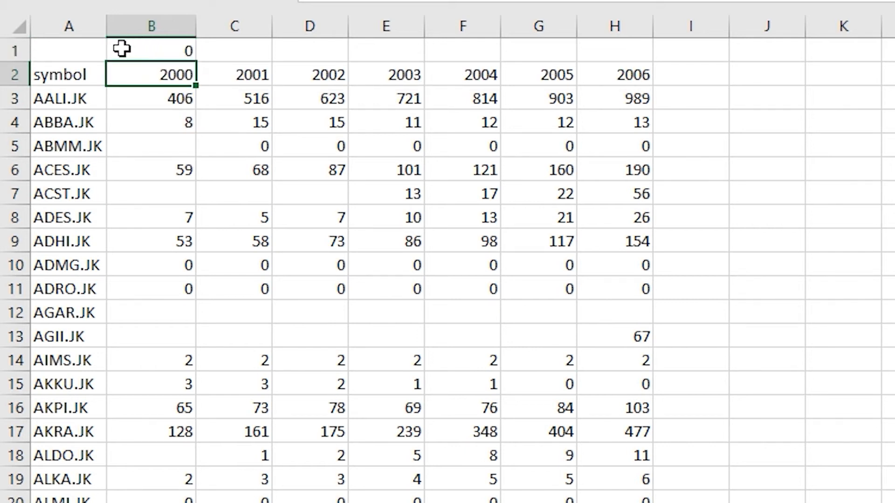
- Remove the equals sign from B1 to leave the text Y2000, and fill the series across to H1, ending at Y2006
click(186, 56)
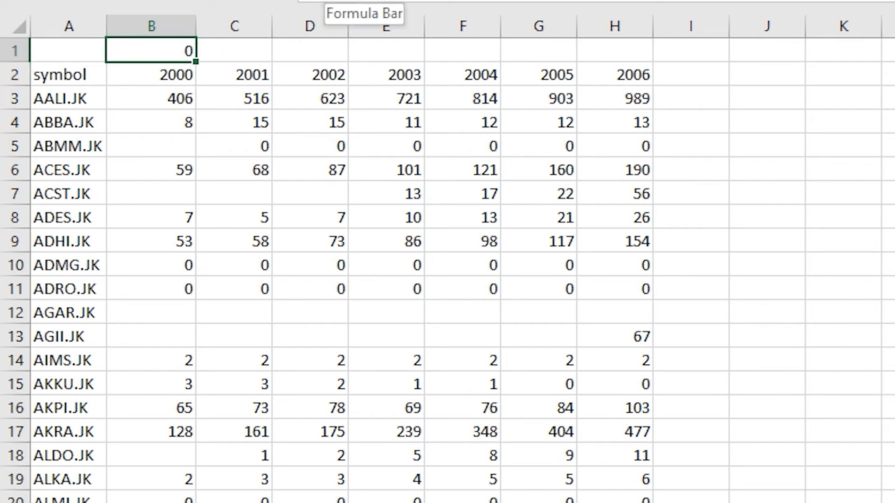
click(326, 1)
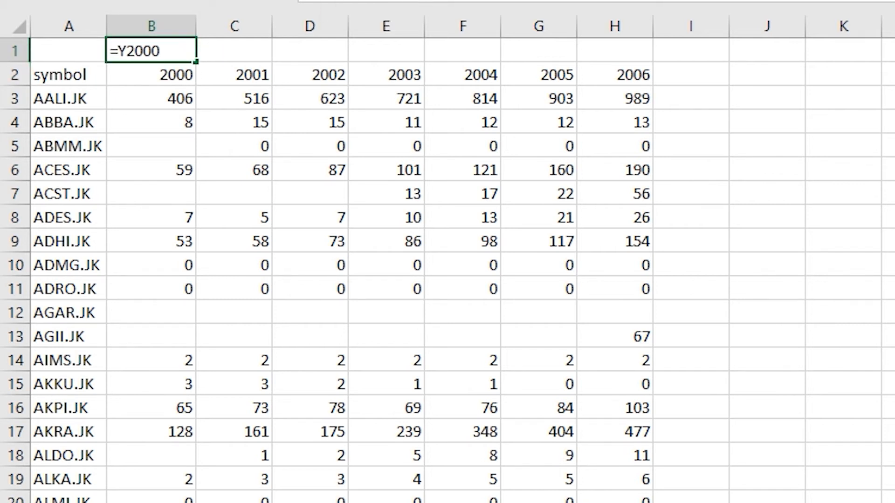
key(Home)
text(\)
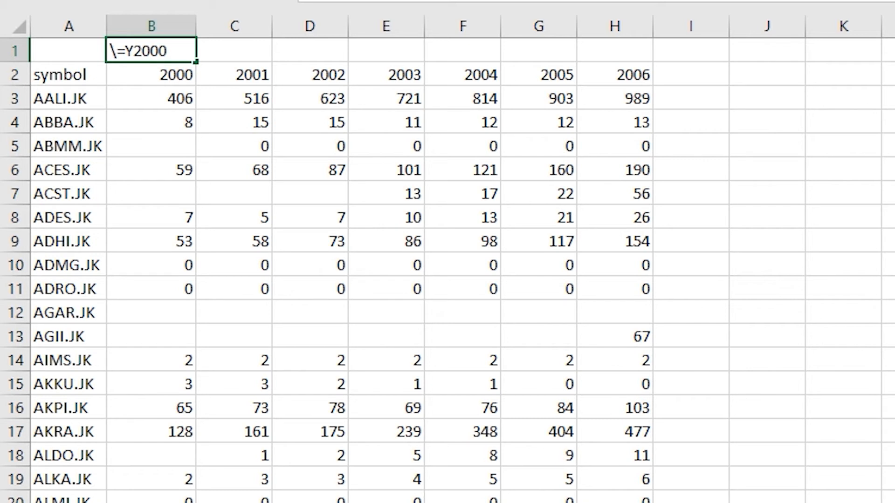
key(Delete)
key(BackSpace)
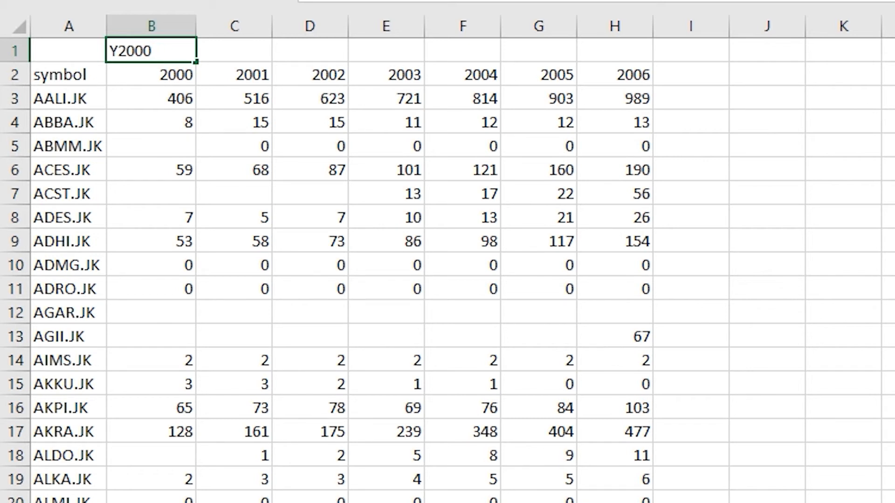
key(Return)
click(168, 52)
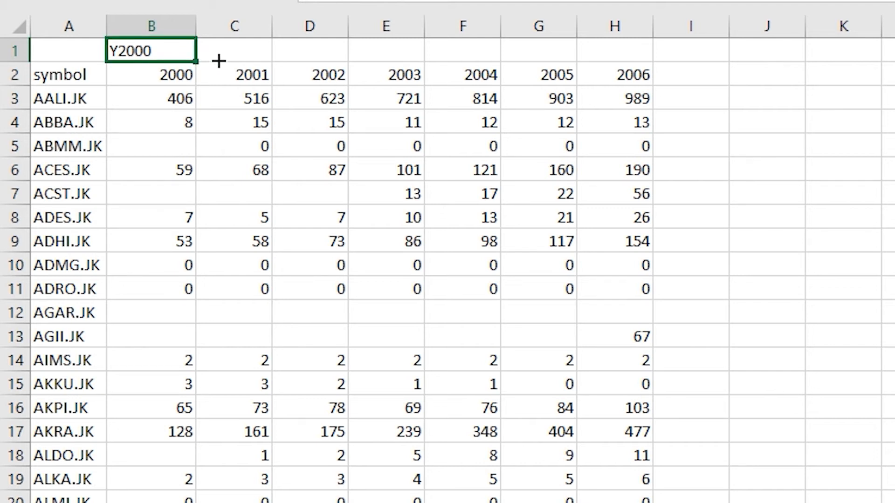
drag(237, 60, 639, 47)
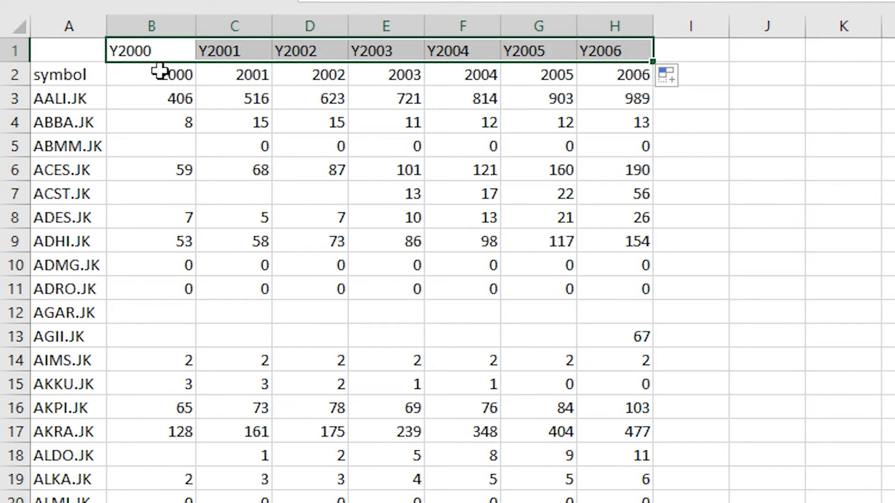
- Move the labels Y2000 to Y2006 down over the numeric year headers and delete the emptied first row
drag(181, 60, 190, 82)
key(Escape)
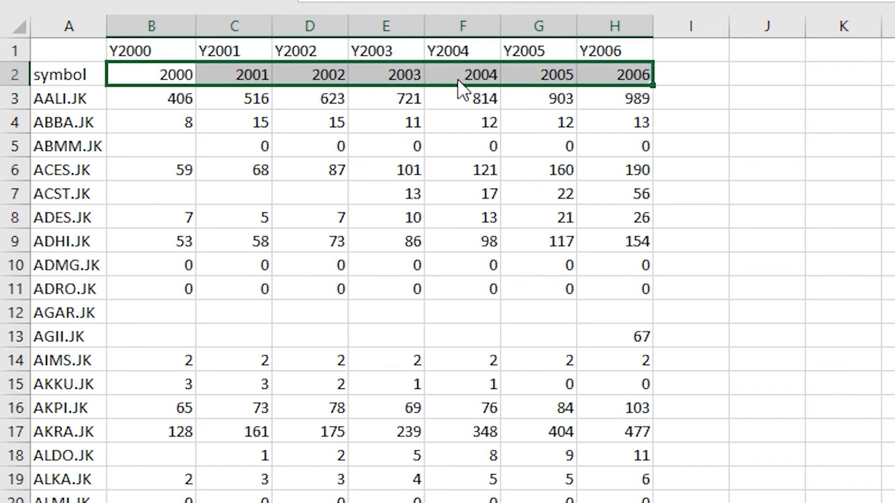
right_click(16, 52)
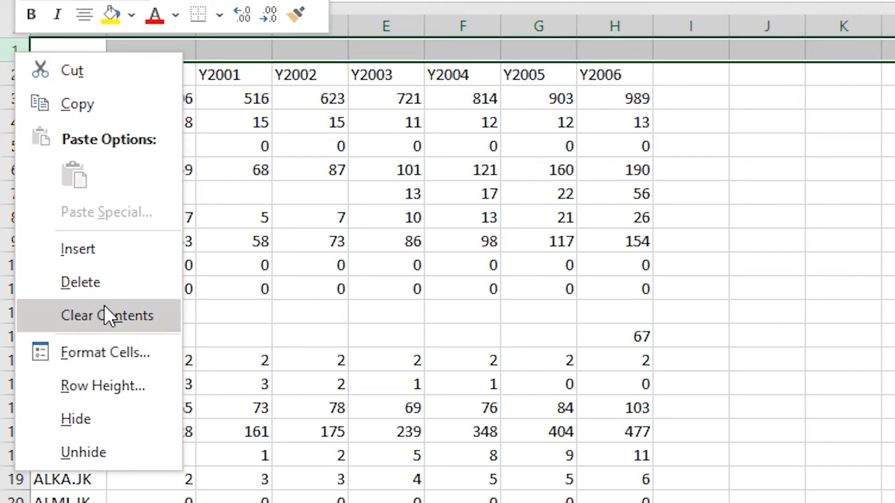
click(105, 278)
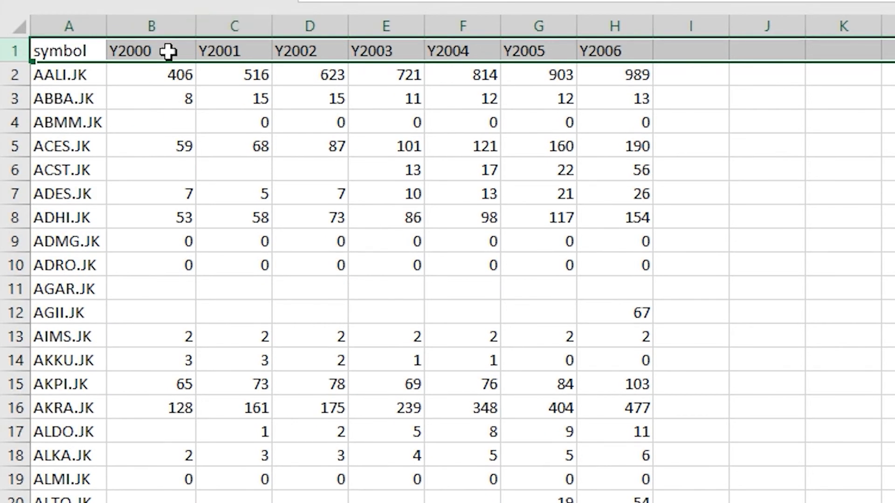
- Check the new header labels, and undo the row deletion and the move of the labels over the numeric years
click(182, 147)
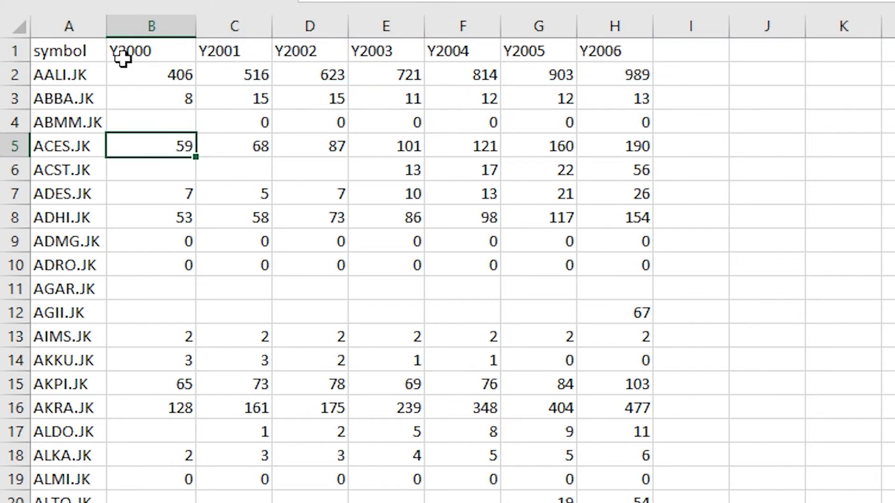
click(124, 51)
click(210, 49)
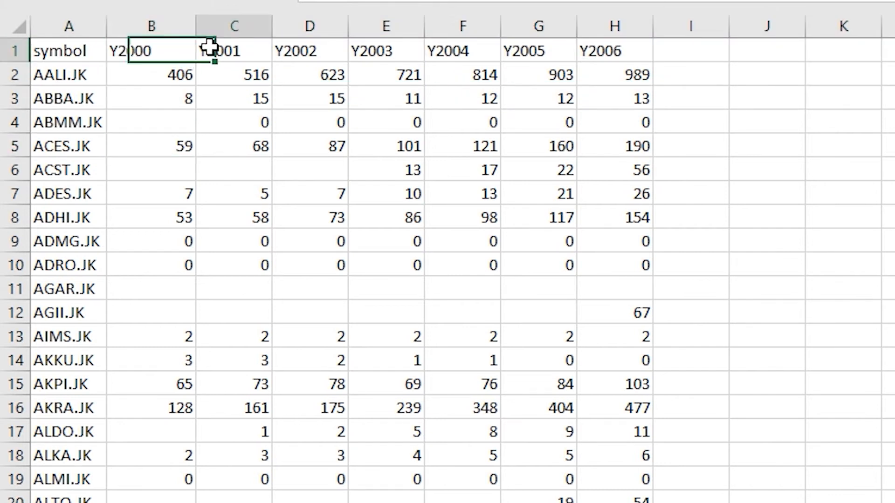
click(285, 47)
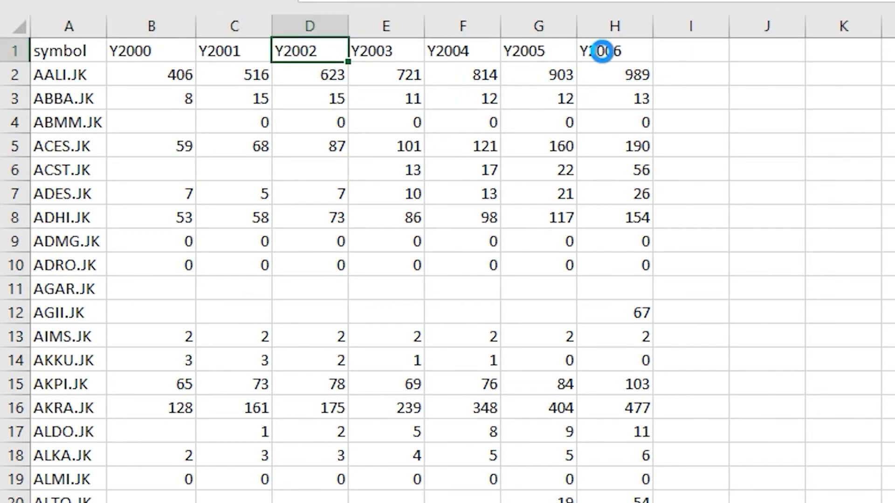
key(ctrl+z)
key(ctrl+z)
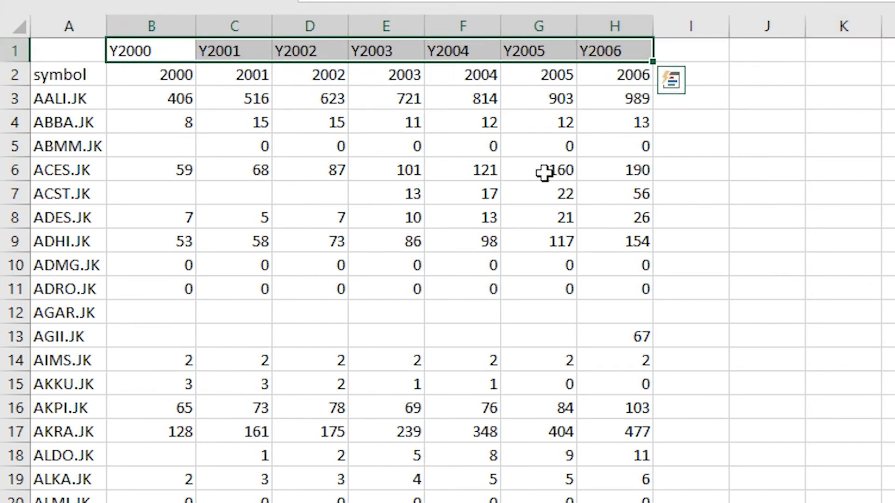
- Change the last year header, cell H2, to 2010
click(601, 72)
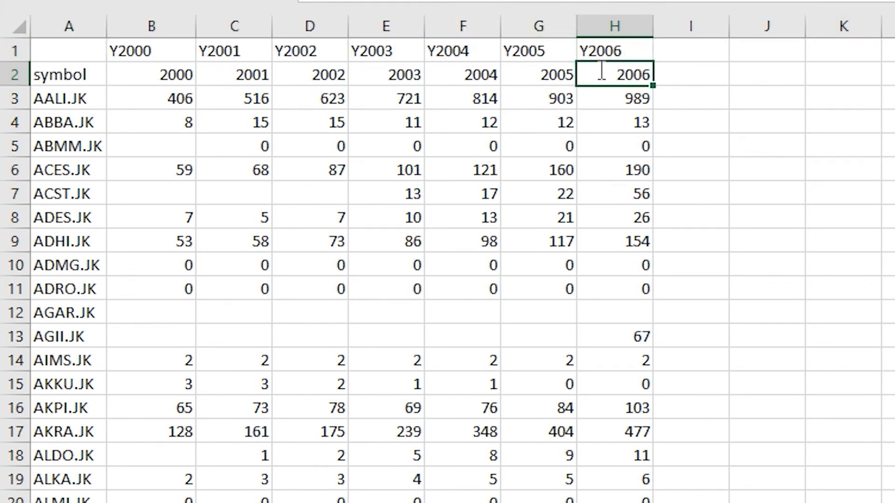
text(2010)
key(Return)
click(614, 74)
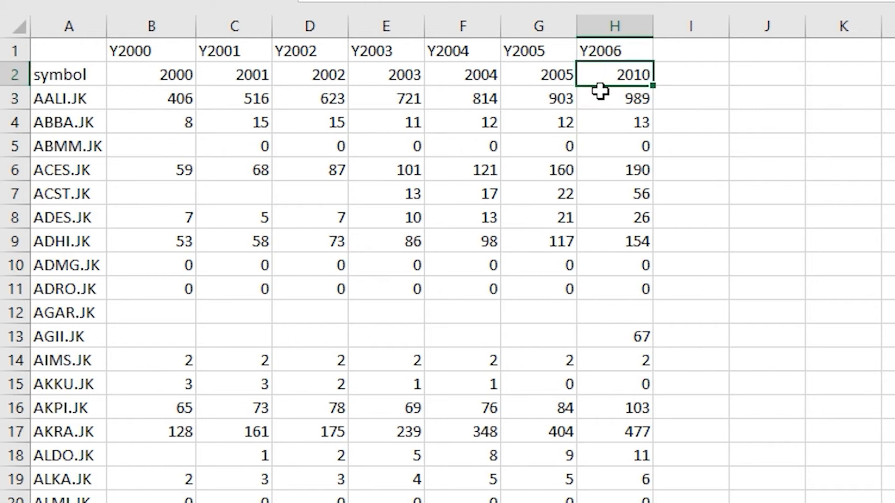
- Refill the label series from B1 across to H1 and compare the last label with the 2010 header beneath it
click(148, 50)
drag(195, 61, 615, 56)
click(608, 53)
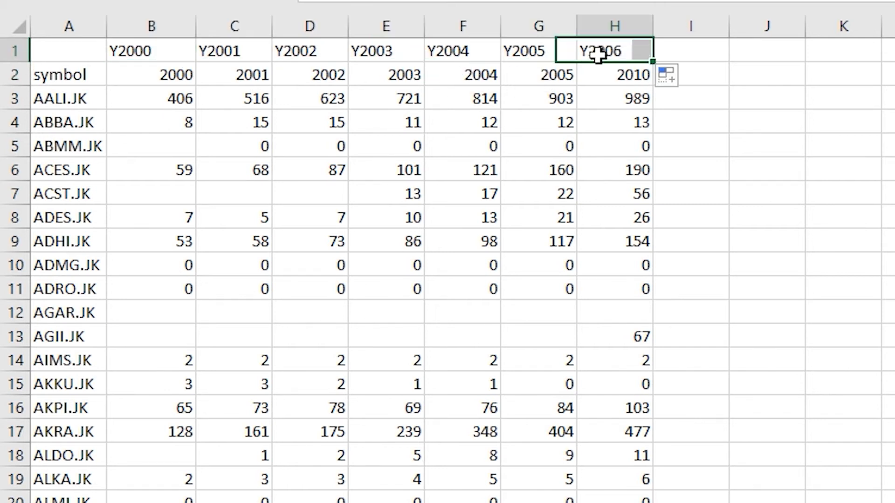
- Compare the last filled label in H1 with the year header beneath it, and clear the labels from B1 to H1
click(620, 73)
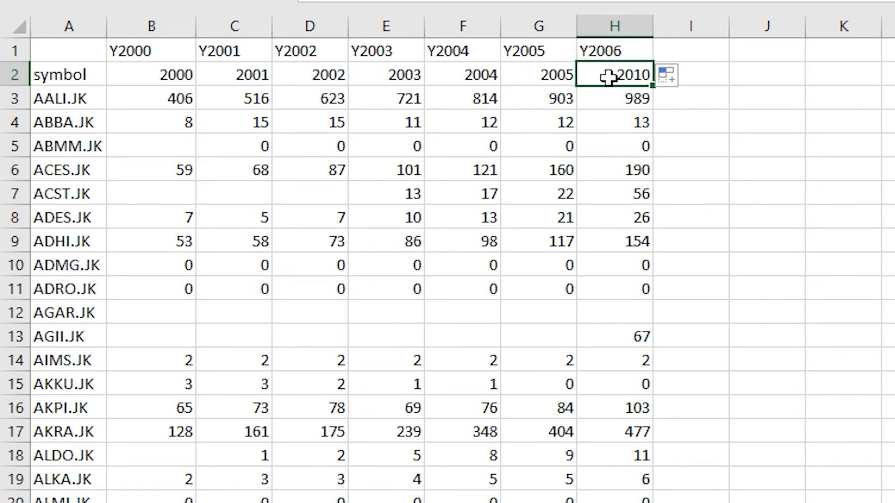
click(615, 52)
click(607, 78)
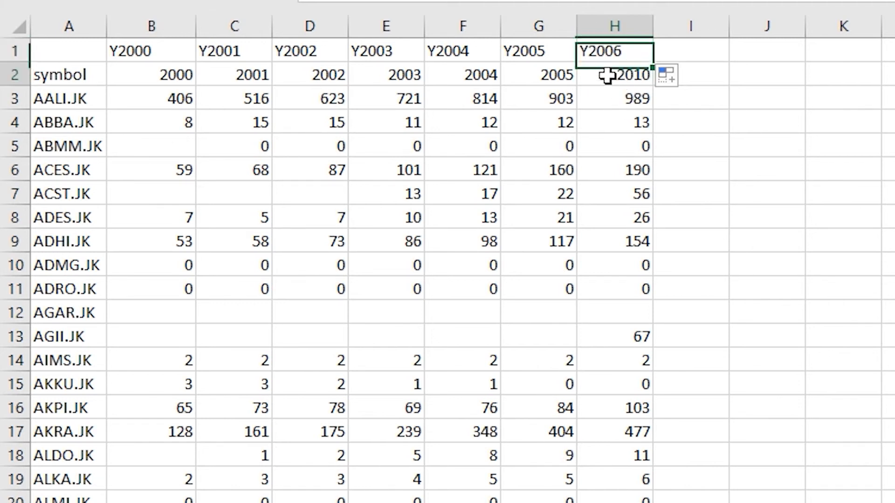
click(615, 53)
click(176, 48)
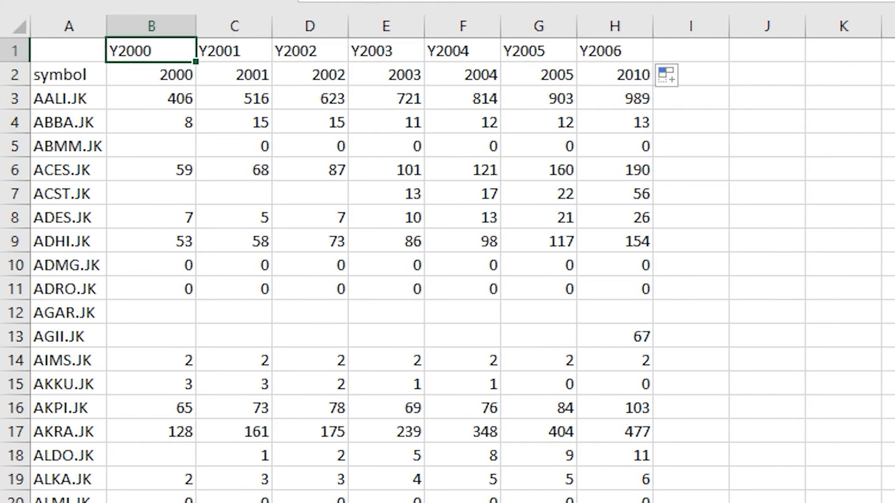
drag(163, 49, 590, 40)
key(Delete)
- Enter the formula ="y"&B2 in cell B1 and fill it across to H1
click(156, 51)
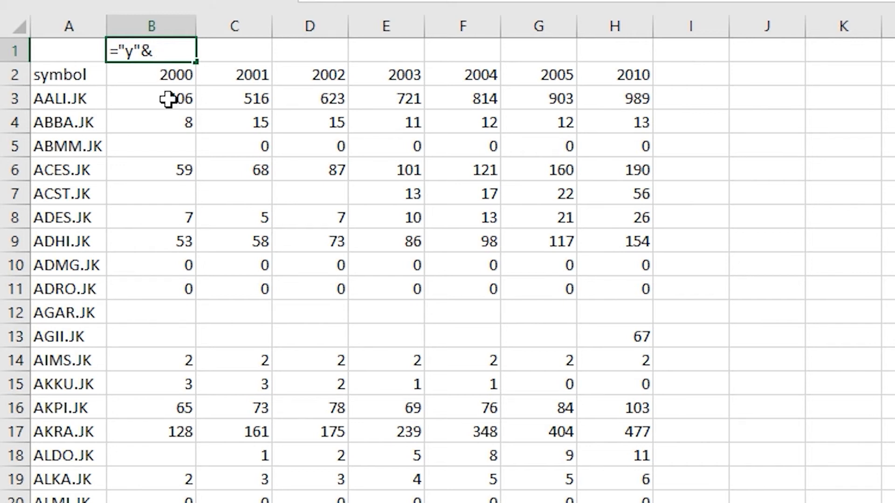
click(170, 73)
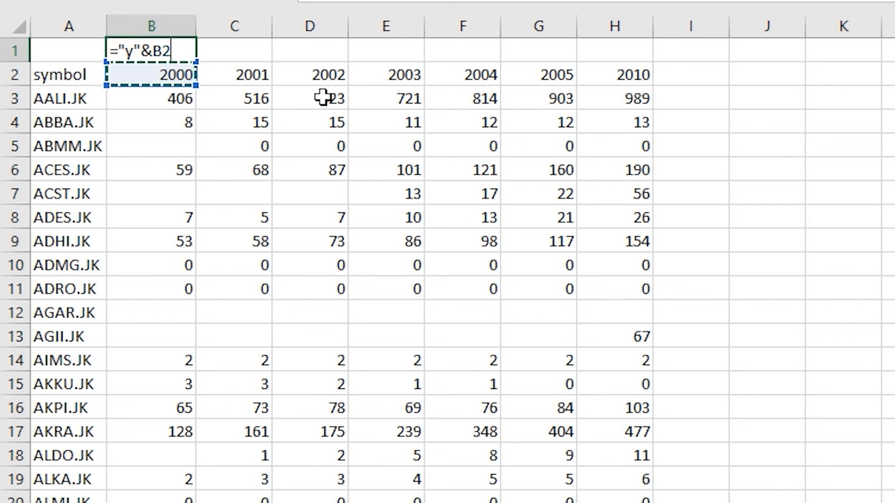
key(Return)
click(182, 53)
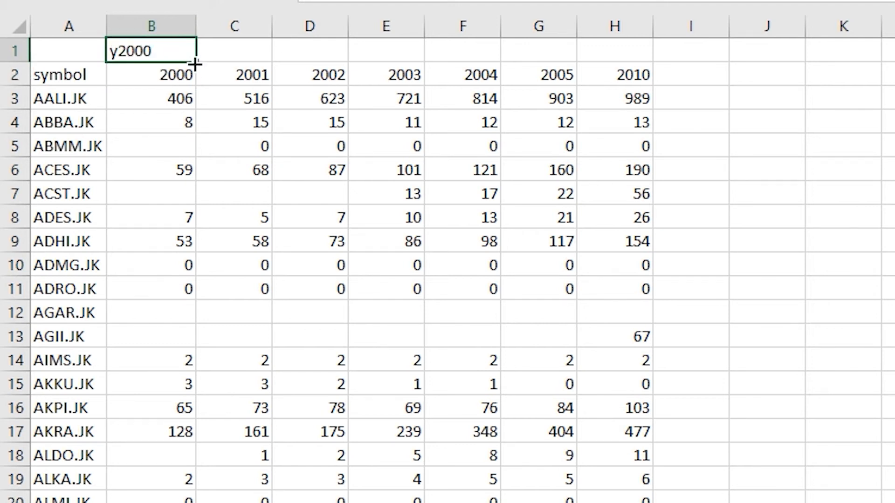
drag(196, 62, 653, 58)
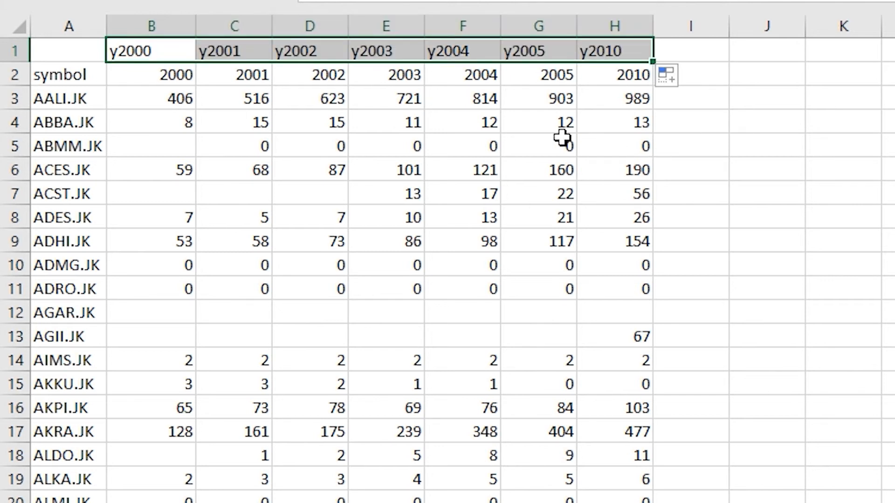
- Review the formula in B1 that joins the letter y to the year header, leaving it as it is
click(169, 45)
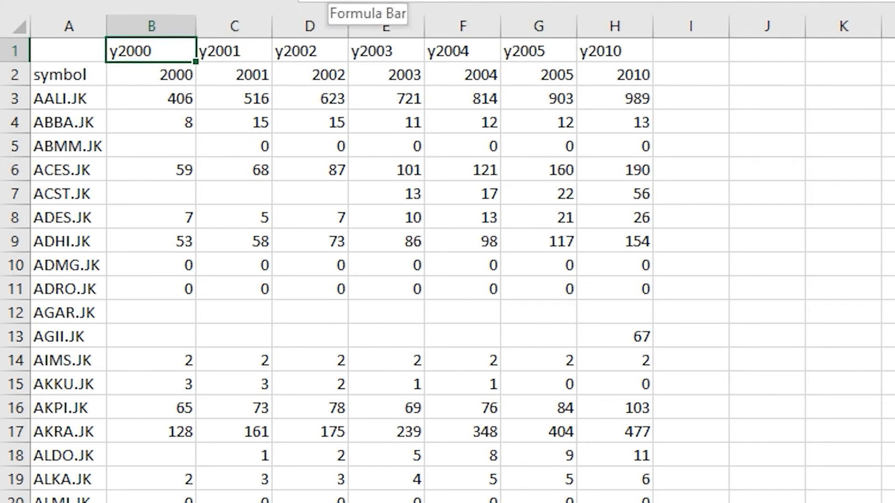
click(329, 1)
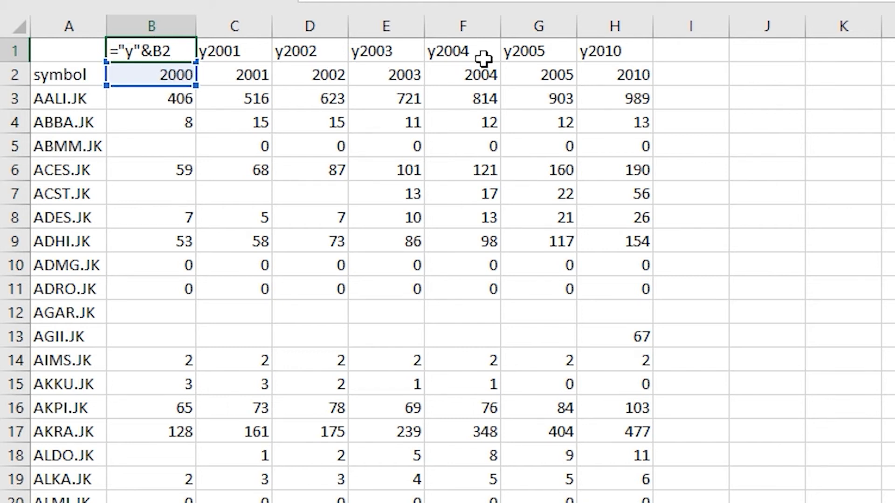
key(ctrl+Return)
click(397, 76)
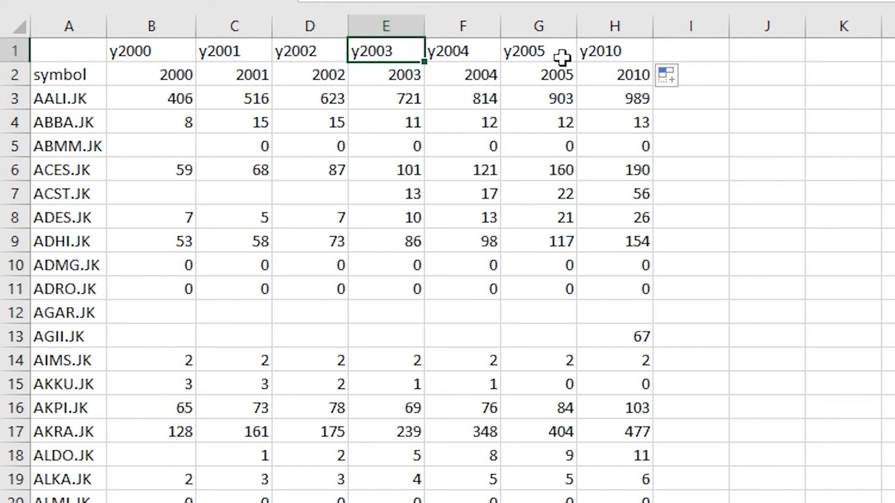
- Copy the formula labels in B1 to H1 and paste them as values over the year headers starting at B2
click(155, 46)
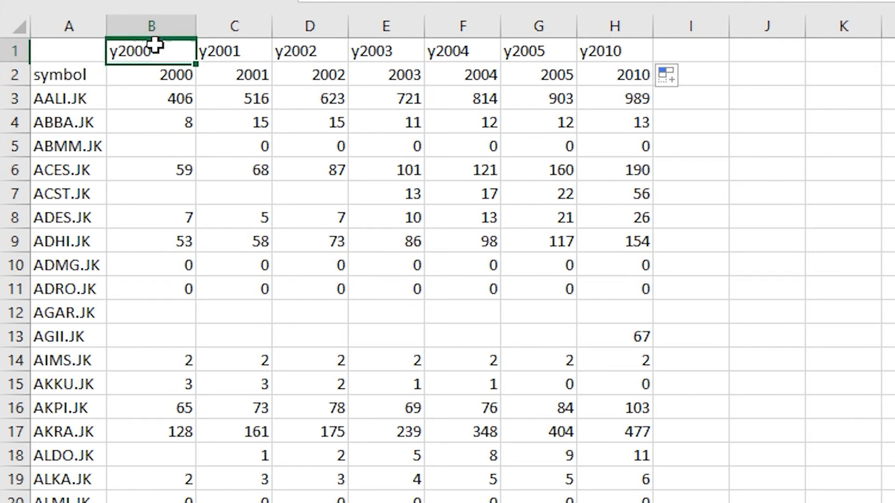
drag(155, 45, 648, 50)
right_click(603, 49)
click(672, 70)
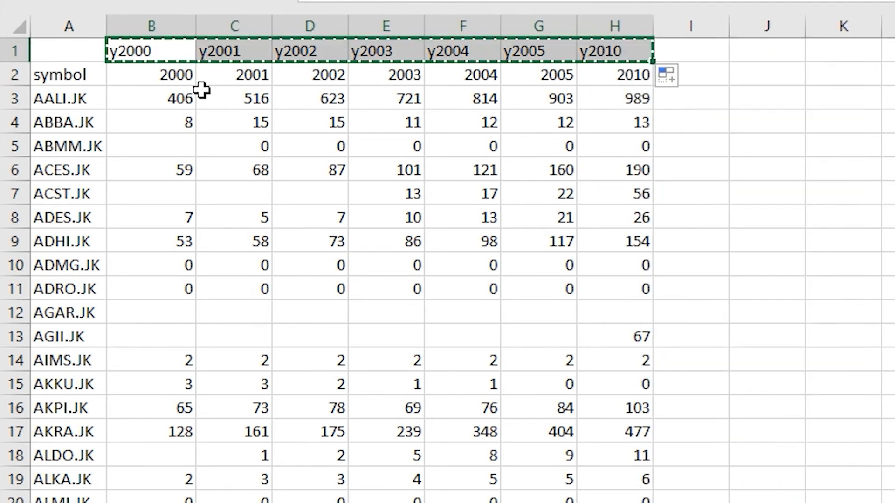
right_click(160, 75)
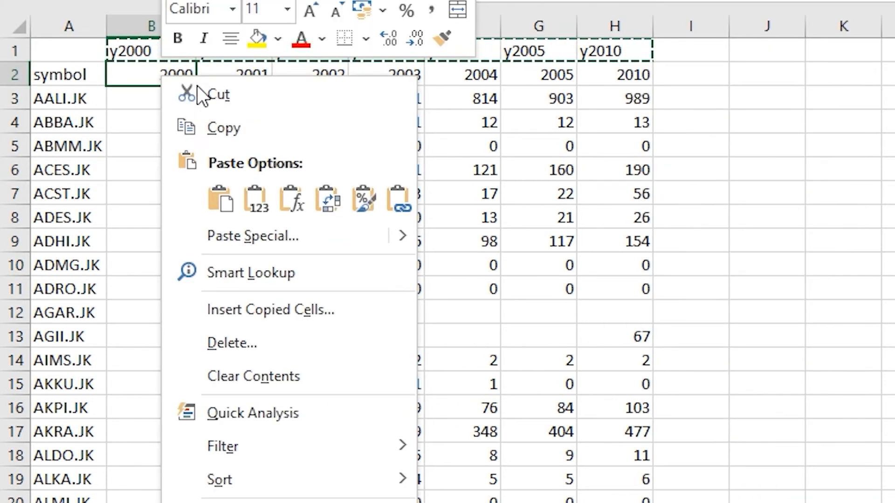
click(258, 205)
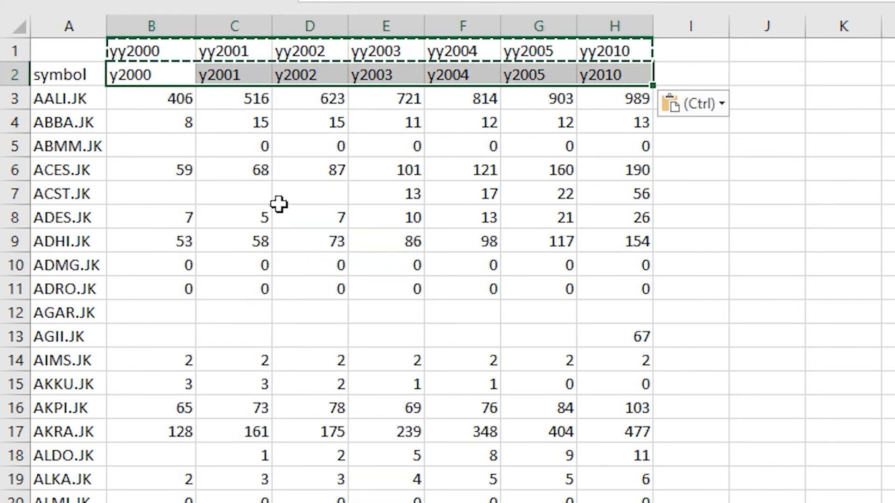
- Delete the first row holding the helper formulas
right_click(11, 51)
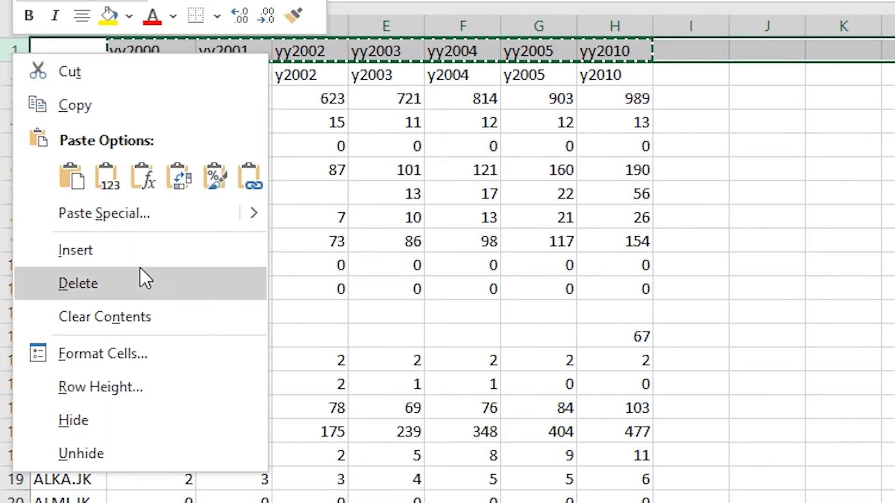
click(135, 282)
click(329, 120)
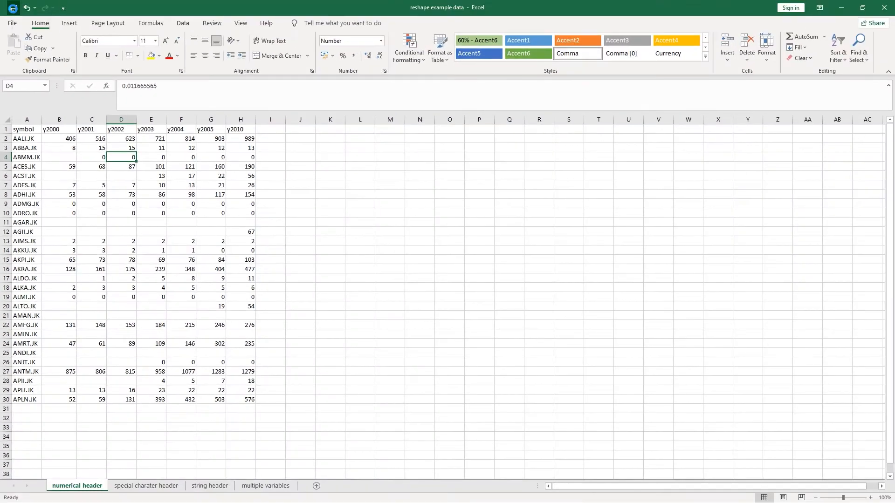
- Switch to Stata and open the import dialog for Excel spreadsheets
key(alt+Tab)
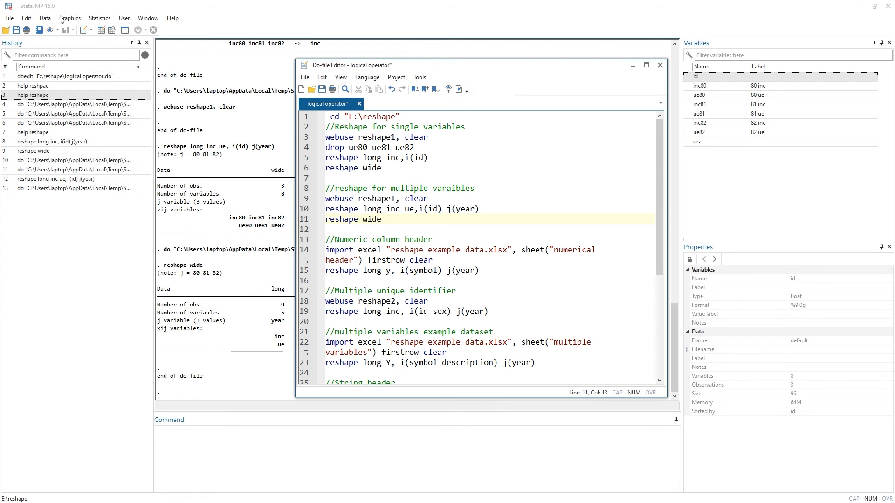
click(9, 18)
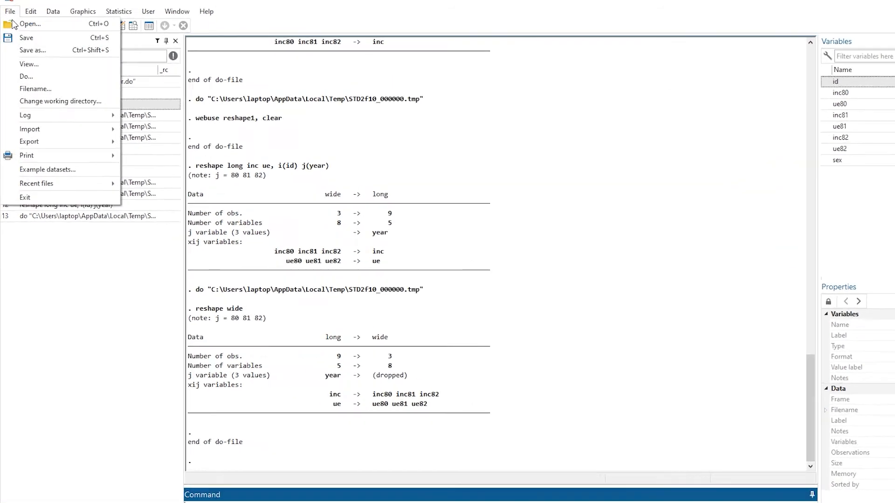
mouse_move(39, 158)
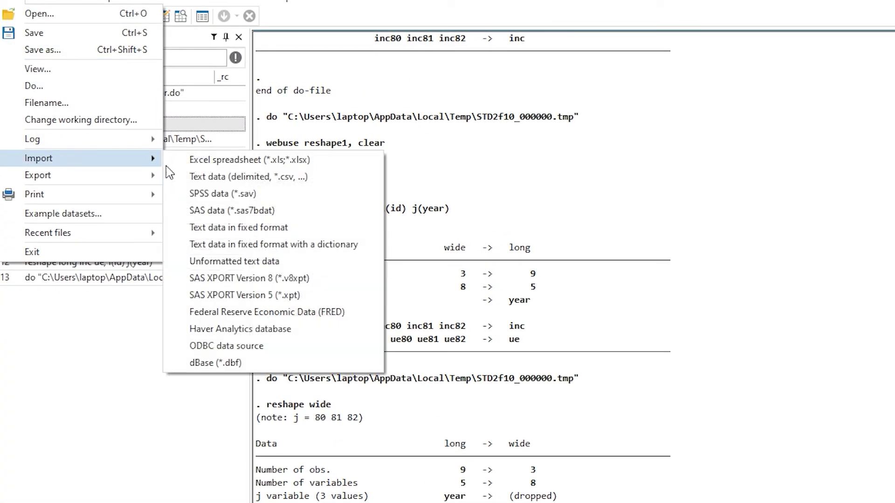
click(219, 163)
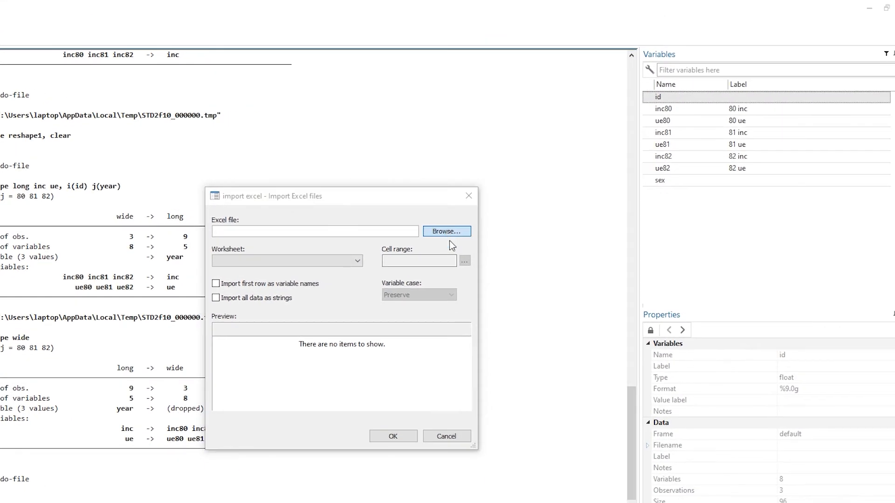
- Choose the workbook "reshape example data" from the reshape folder on drive E as the file to import
click(870, 267)
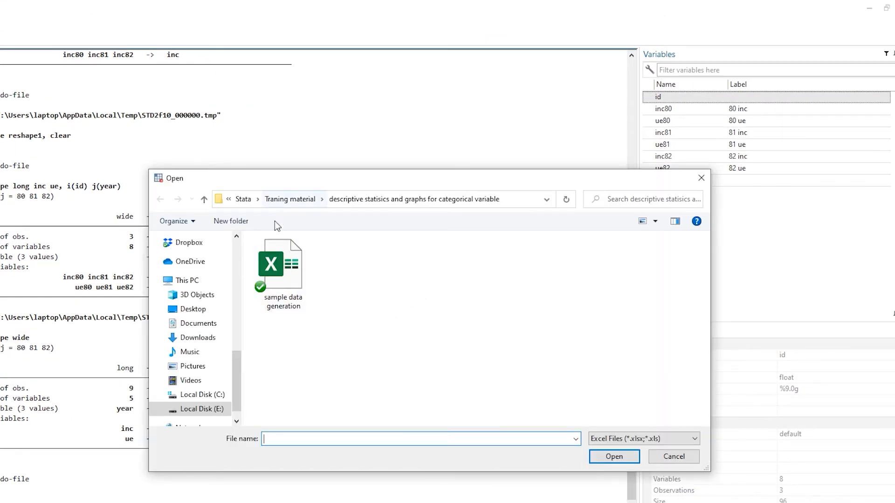
scroll(218, 352, down, 1)
click(201, 390)
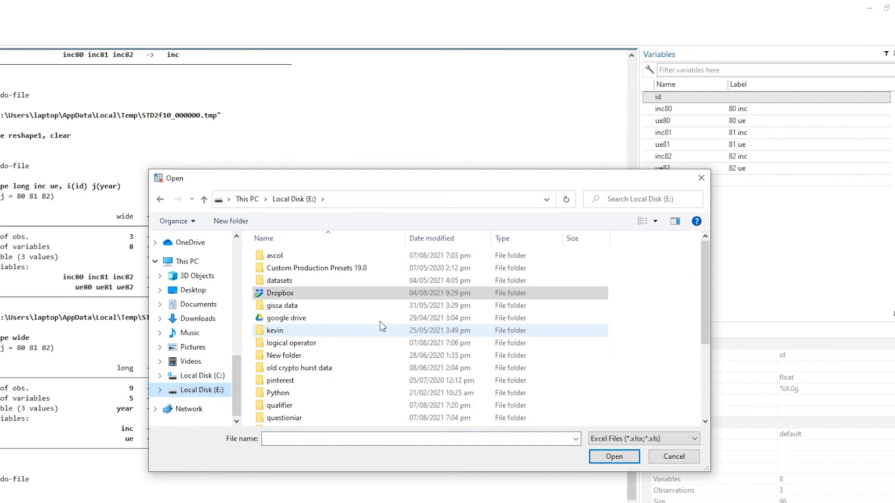
click(294, 318)
scroll(293, 317, down, 3)
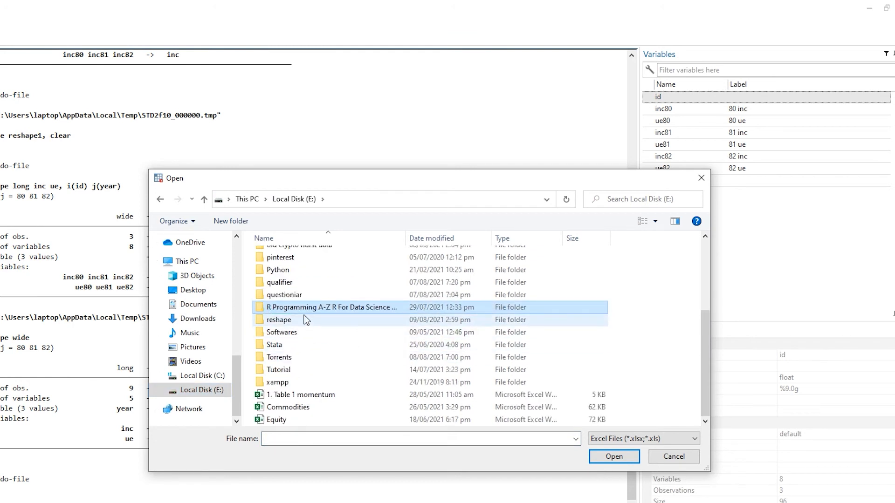
double_click(289, 321)
click(295, 286)
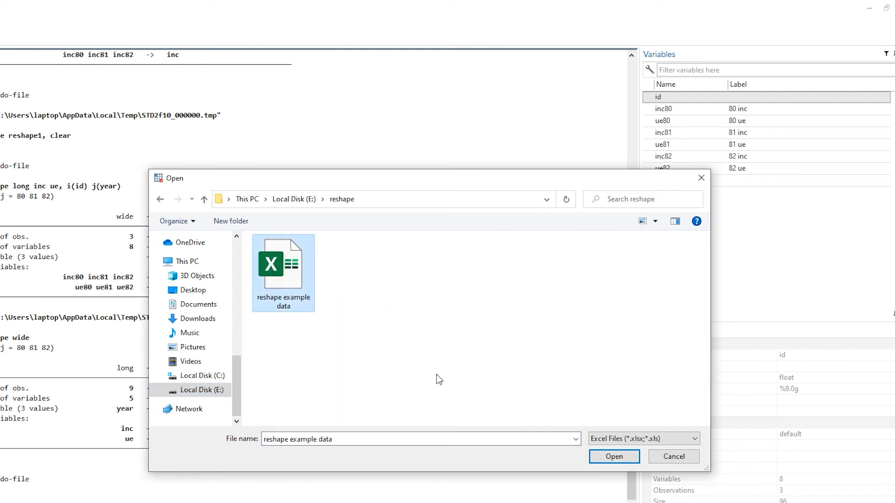
click(601, 460)
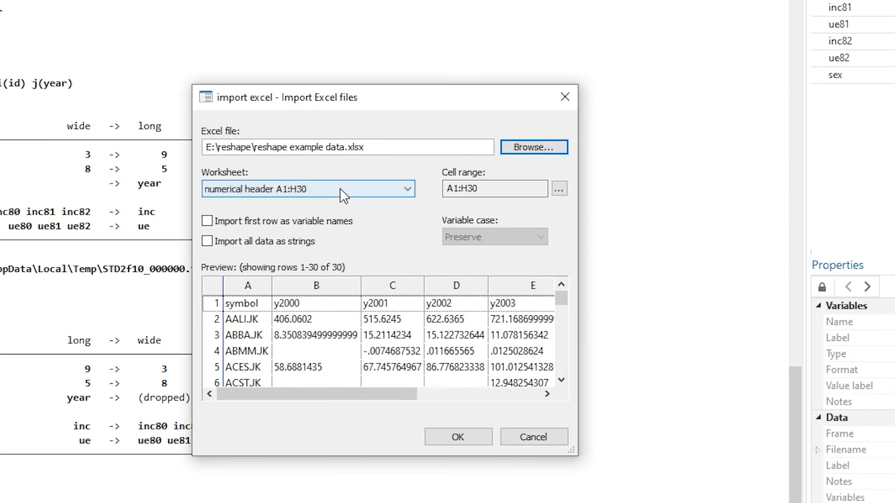
- Import the "numerical header" worksheet with its first row as variable names, discarding the unsaved data in memory
click(343, 194)
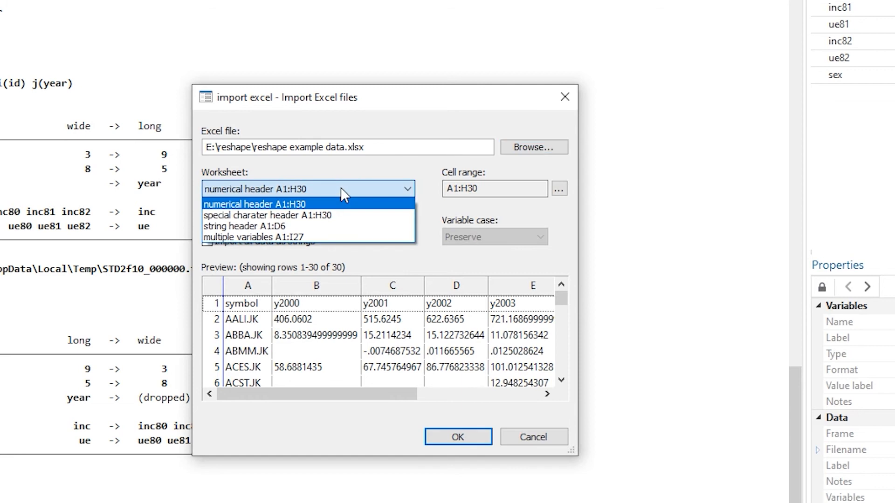
click(237, 207)
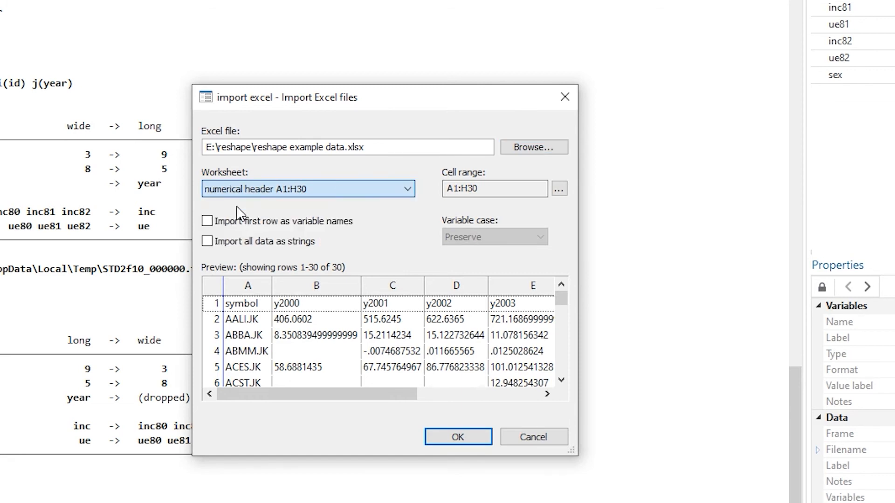
click(208, 222)
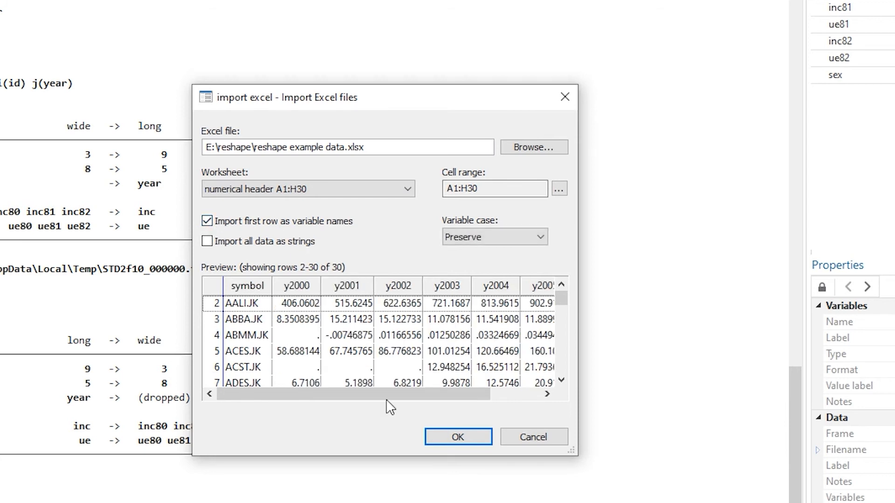
click(457, 437)
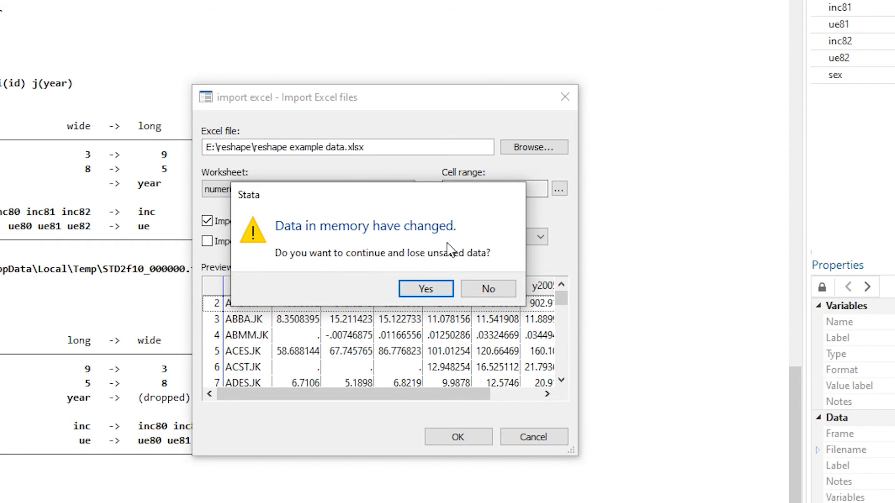
click(427, 290)
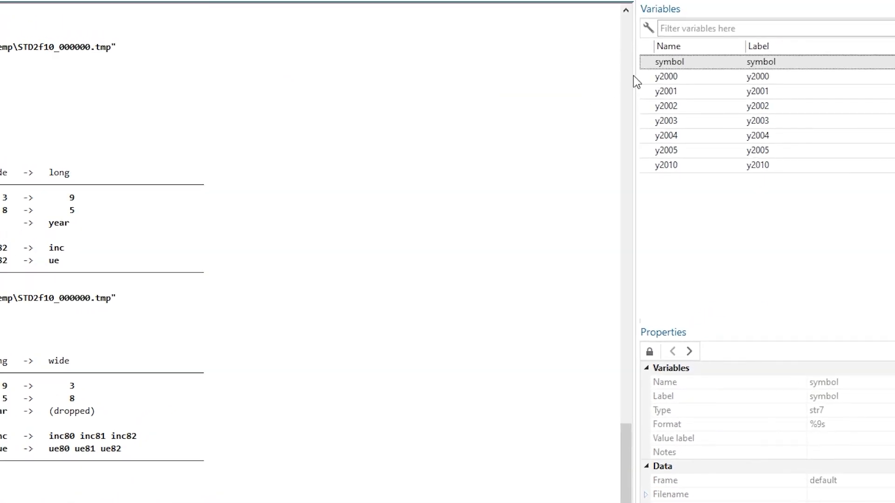
- Run the do-file command "reshape long y, i(symbol) j(year)" on the imported year-header data
key(alt+Tab)
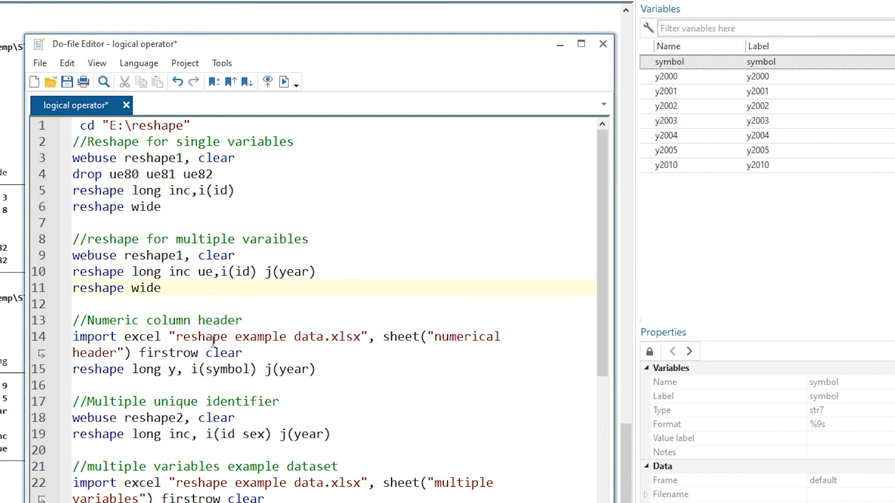
scroll(221, 337, down, 1)
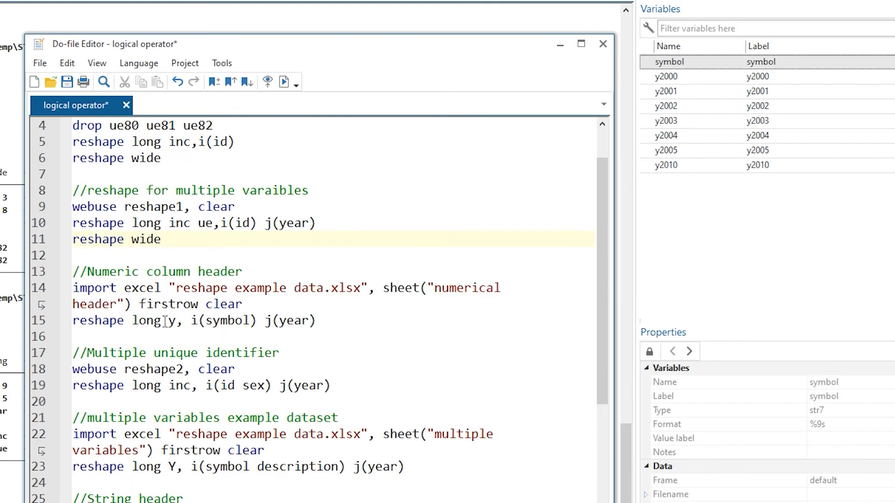
double_click(87, 322)
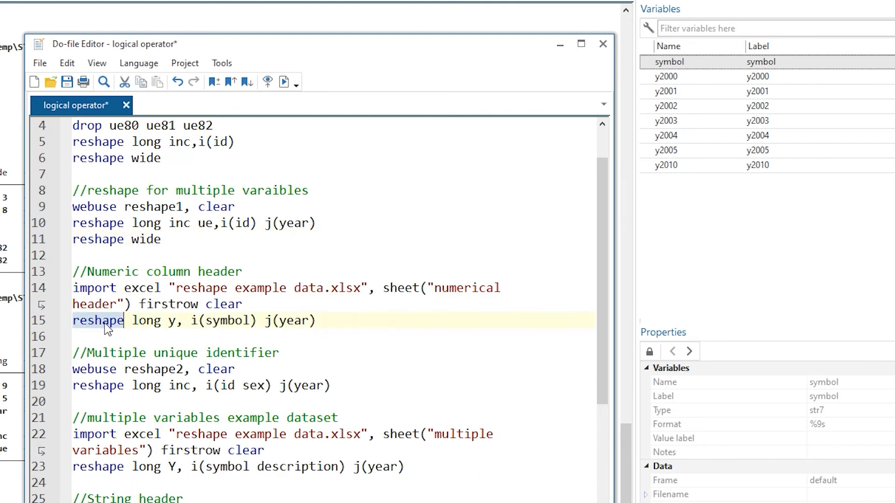
double_click(147, 322)
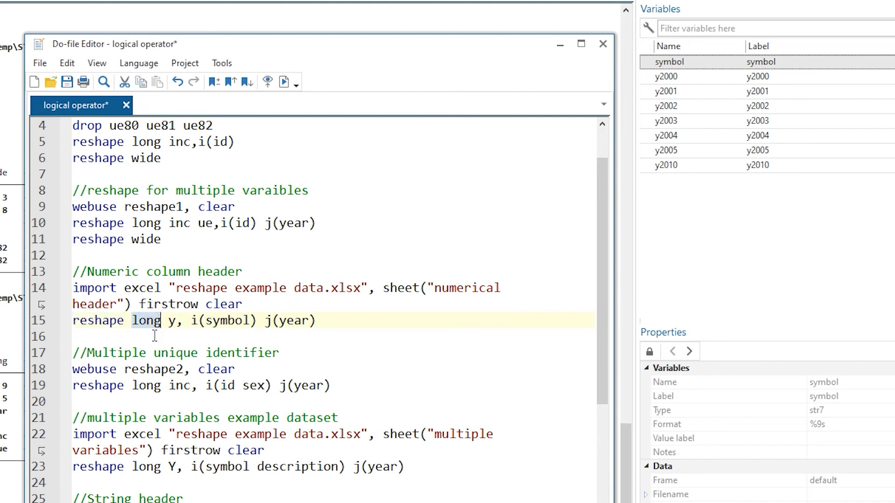
click(176, 321)
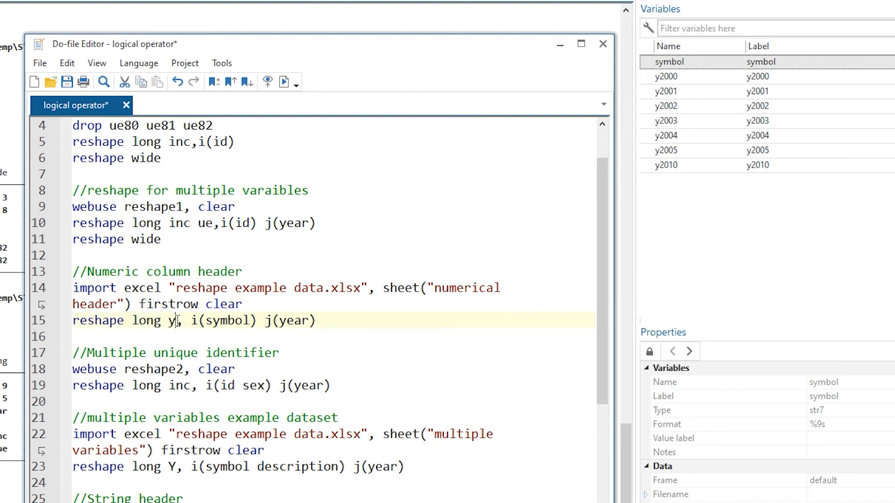
mouse_move(668, 93)
drag(191, 321, 257, 322)
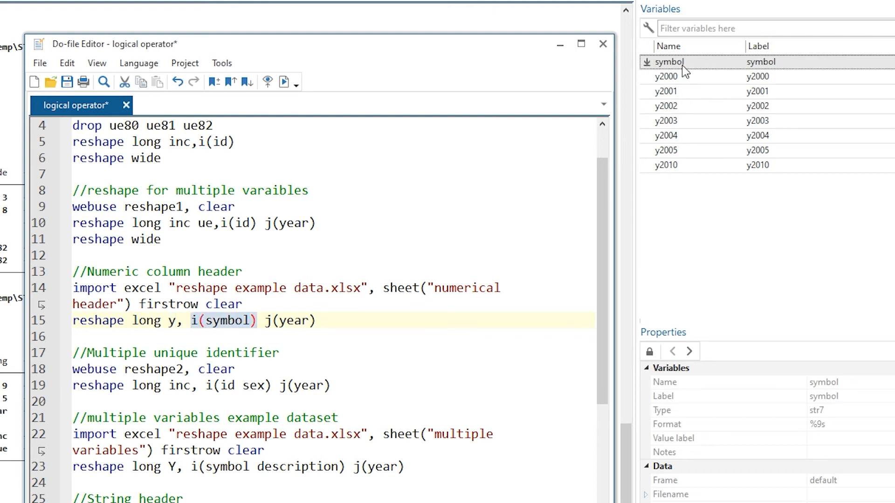
drag(264, 321, 329, 321)
click(273, 322)
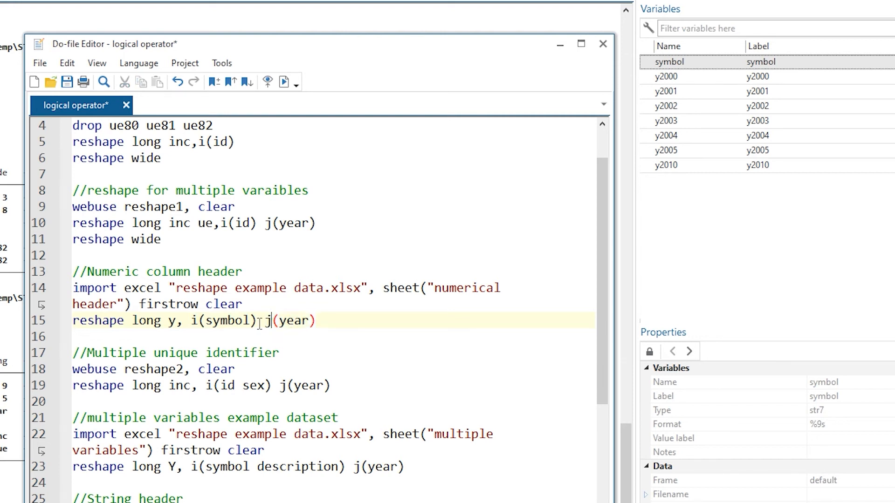
drag(266, 320, 320, 320)
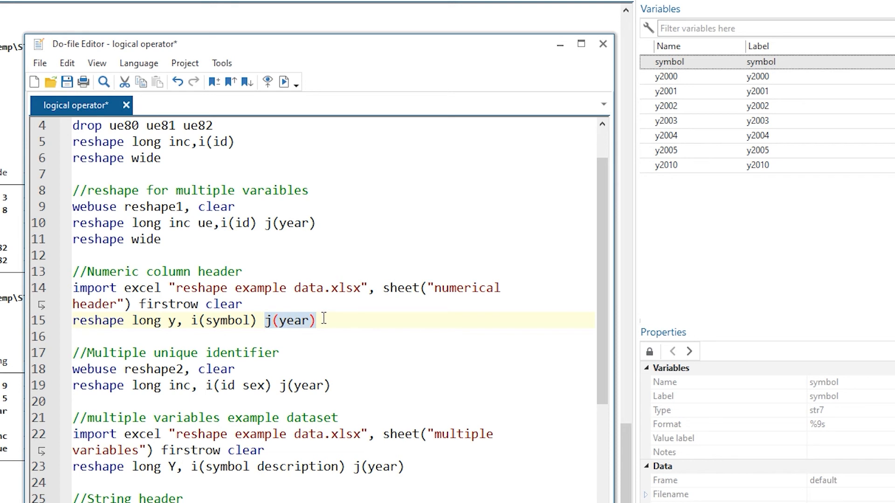
click(36, 323)
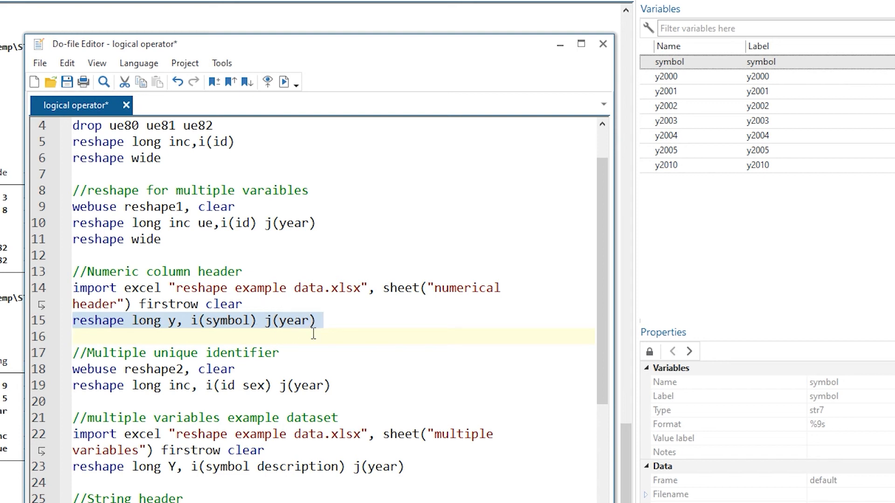
click(284, 82)
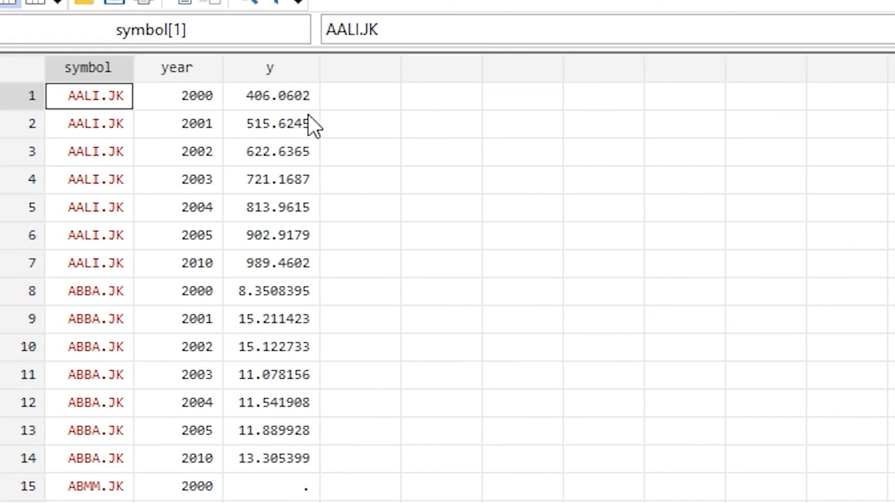
- Examine the reshaped data, checking the symbol and year values of the first company's rows, and close the data view
drag(86, 105, 126, 264)
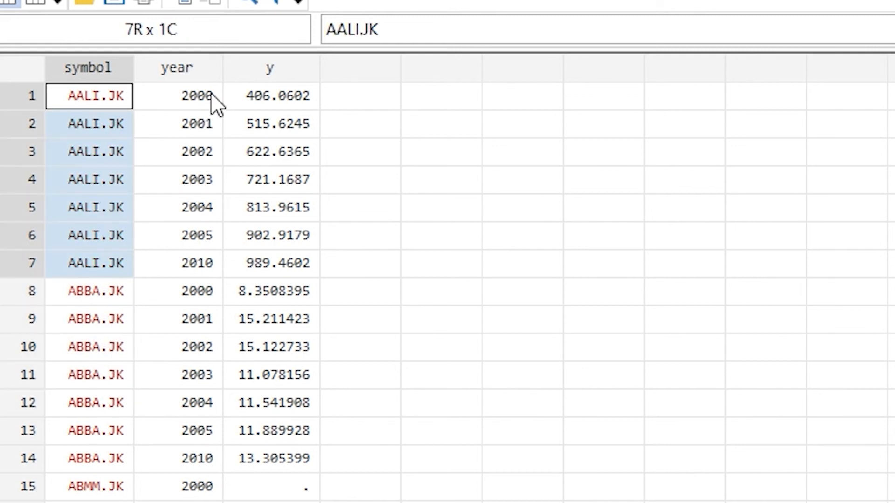
drag(210, 98, 206, 281)
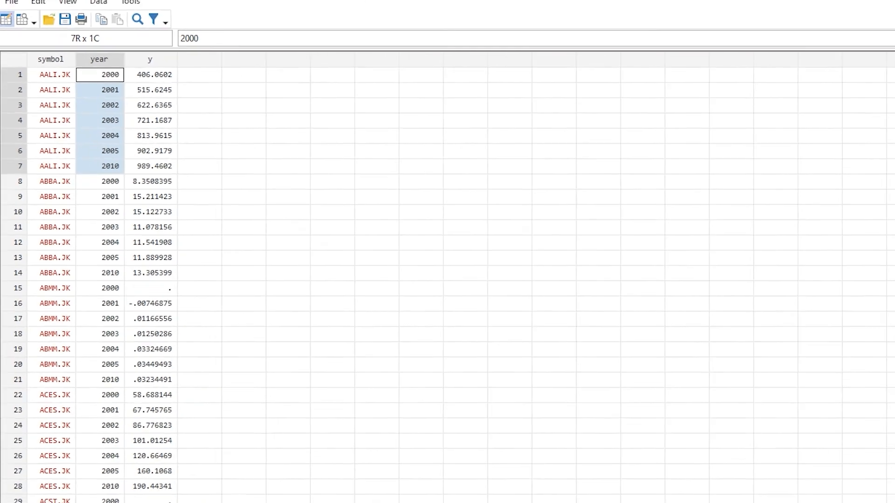
click(888, 5)
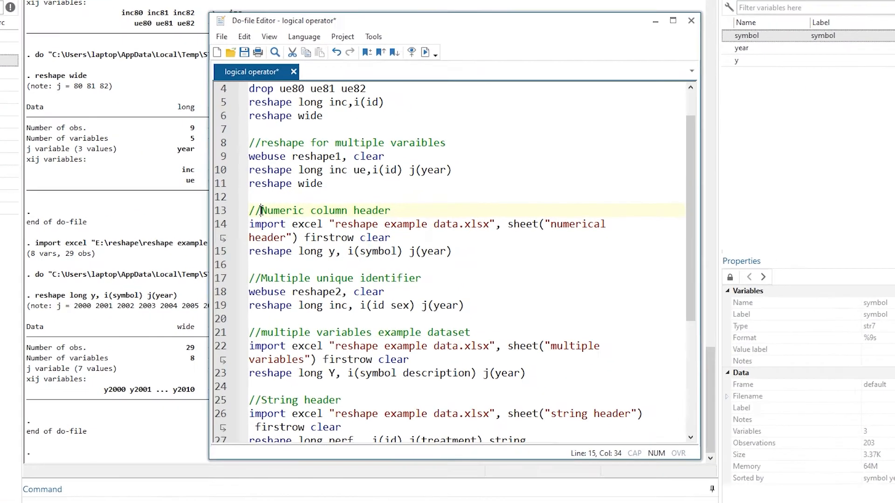
- Load the example dataset for multiple unique identifiers by running "webuse reshape2, clear" from the do-file
drag(334, 208, 436, 209)
scroll(282, 238, down, 1)
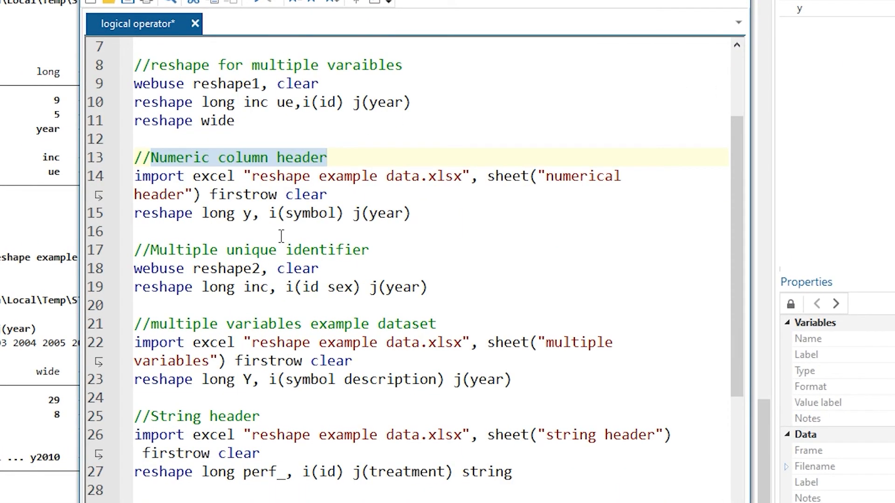
drag(160, 249, 373, 250)
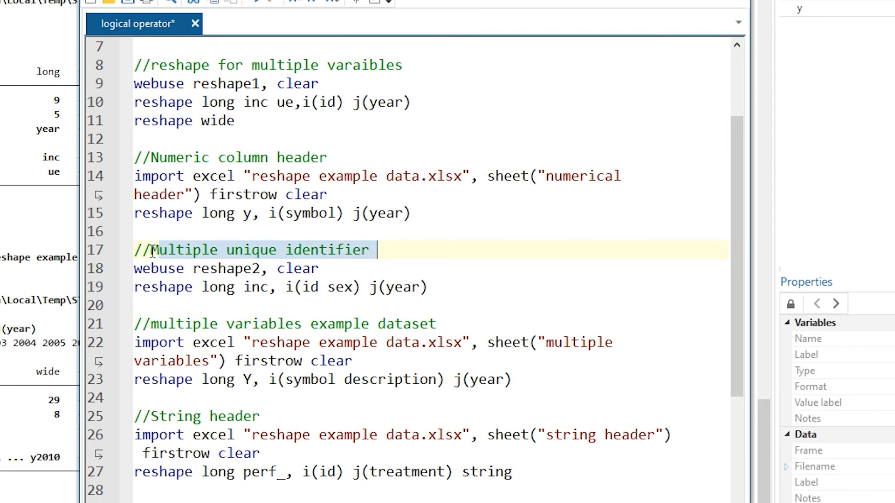
drag(152, 252, 376, 249)
click(95, 271)
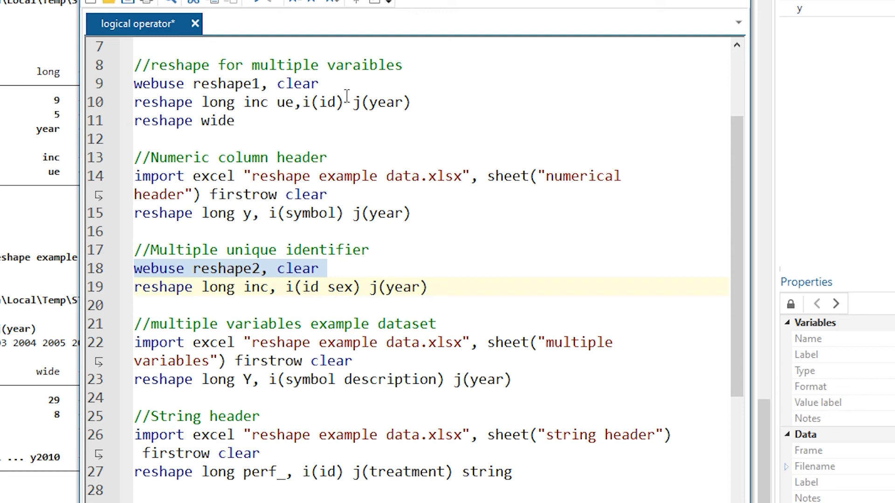
click(374, 4)
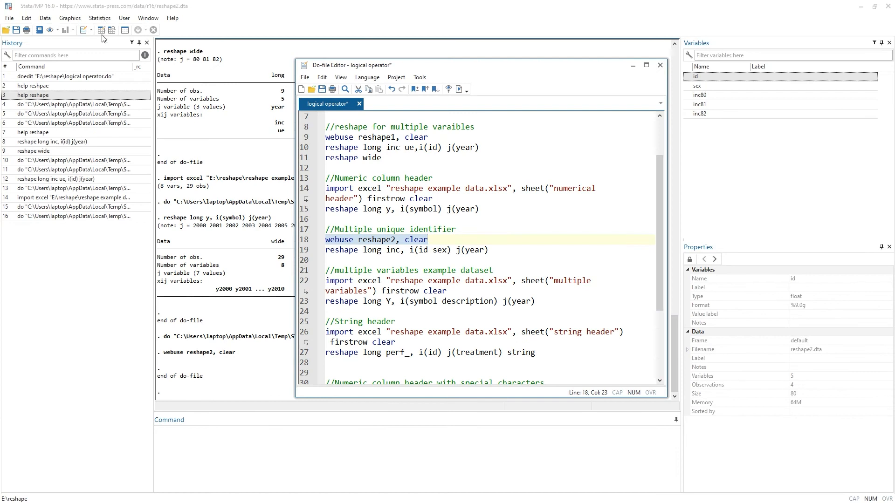
- View the reshape2 data and compare the id and sex values of the two observations that share id 2
click(102, 30)
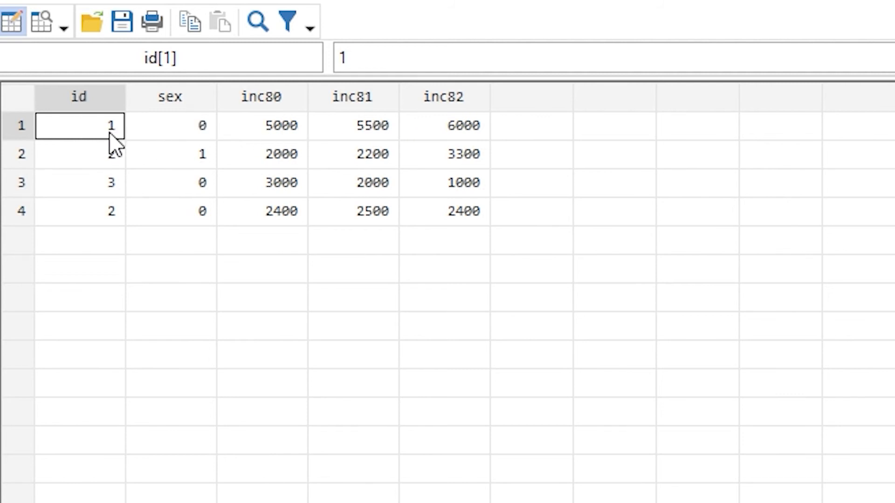
click(89, 158)
click(86, 214)
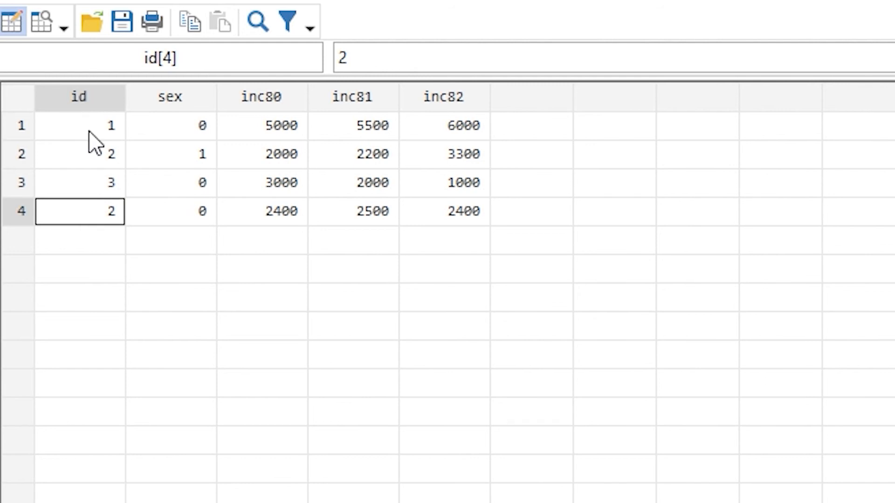
click(96, 154)
click(89, 215)
click(84, 160)
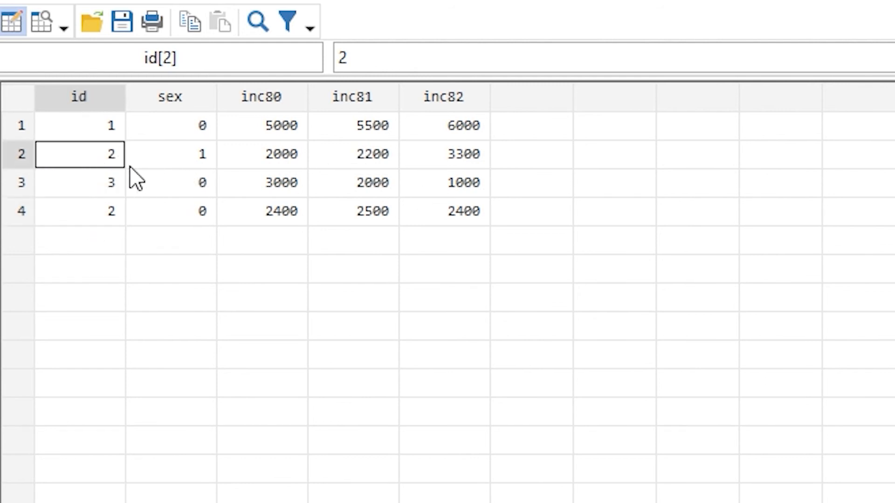
drag(116, 159, 184, 159)
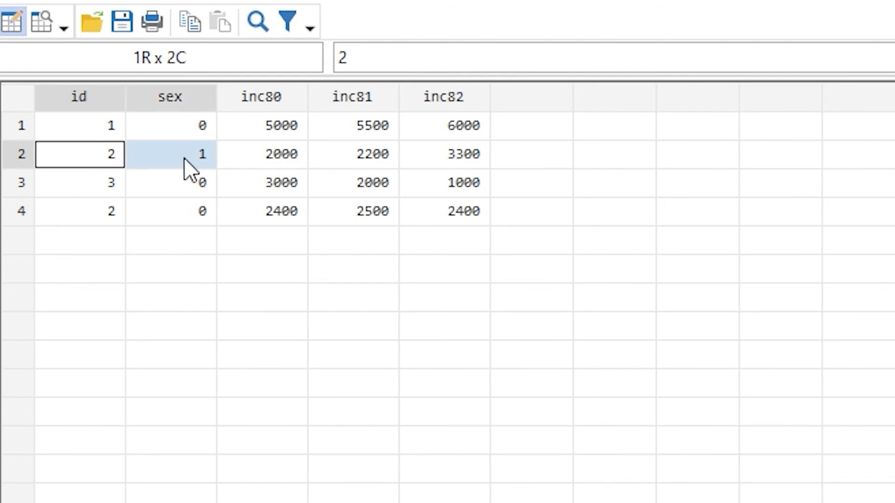
click(181, 158)
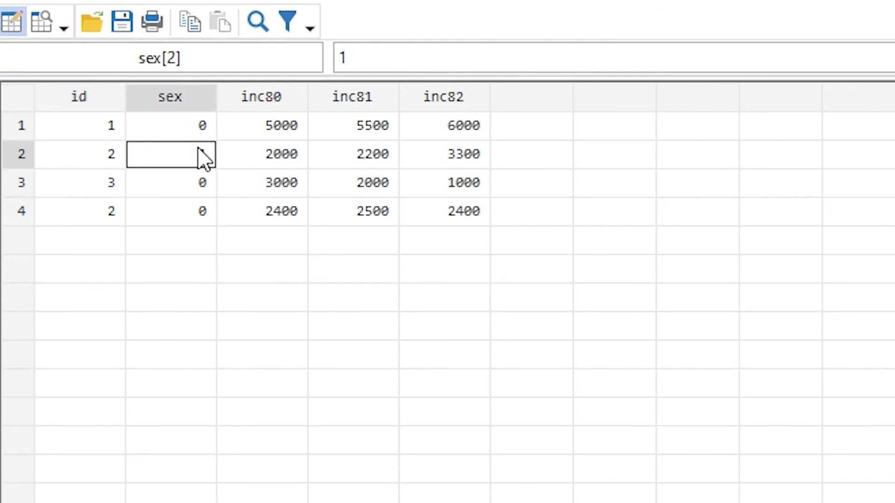
click(99, 216)
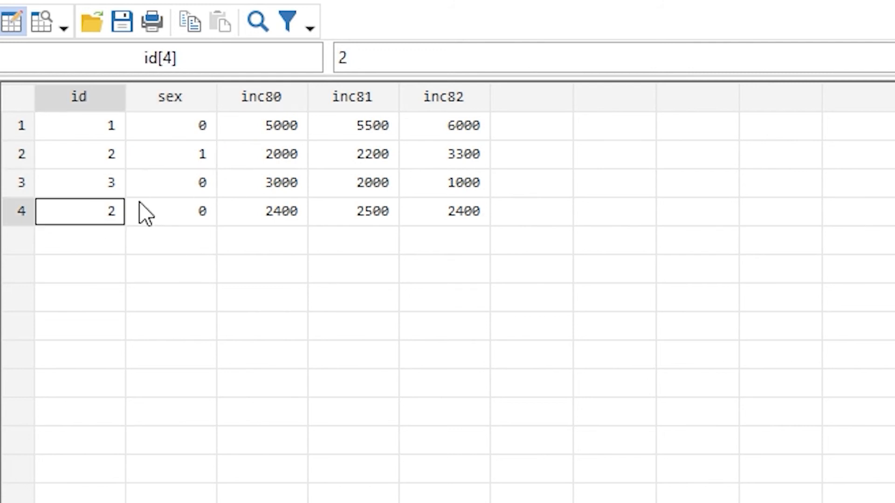
click(187, 213)
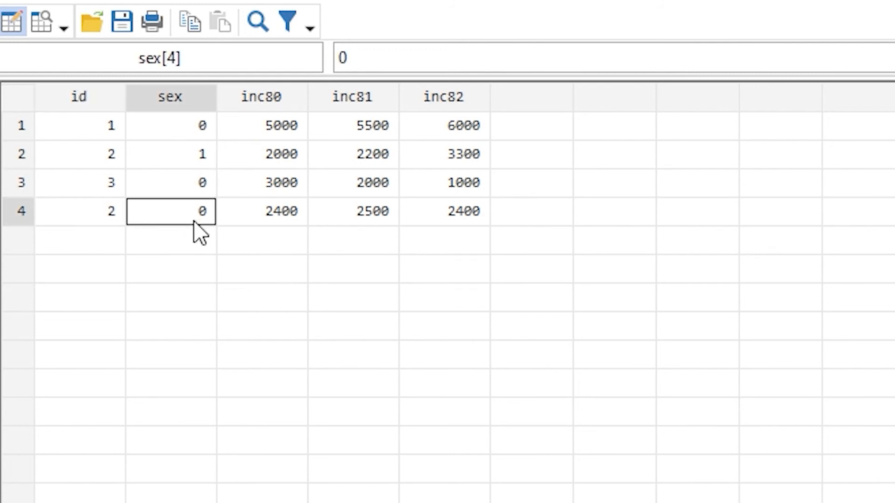
click(20, 156)
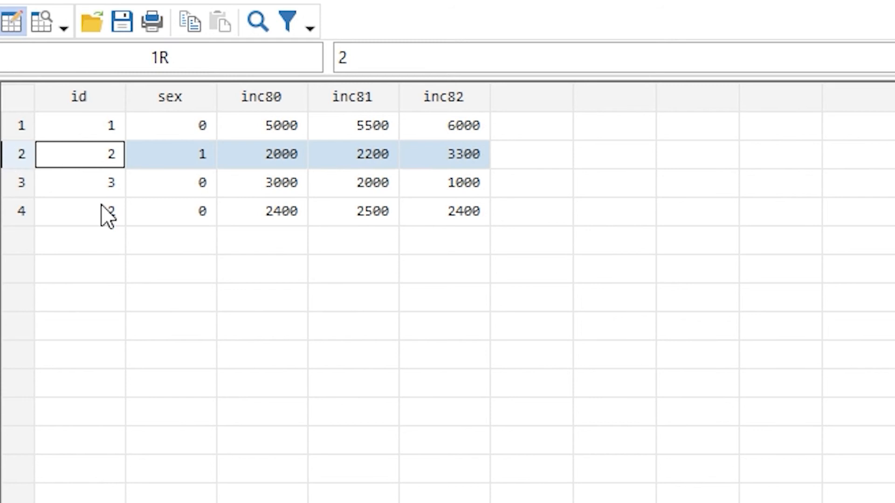
click(22, 211)
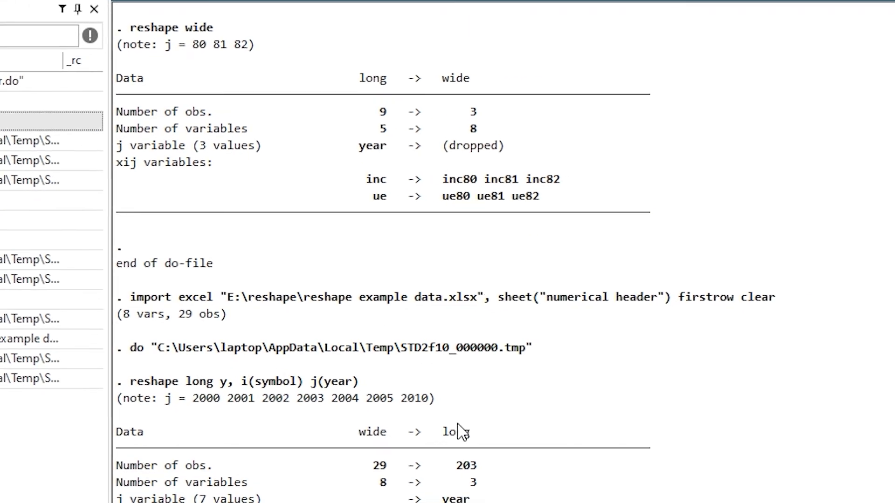
- Try to reshape inc to long form with only id as identifier, removing sex from i() on line 19 and running it
click(337, 502)
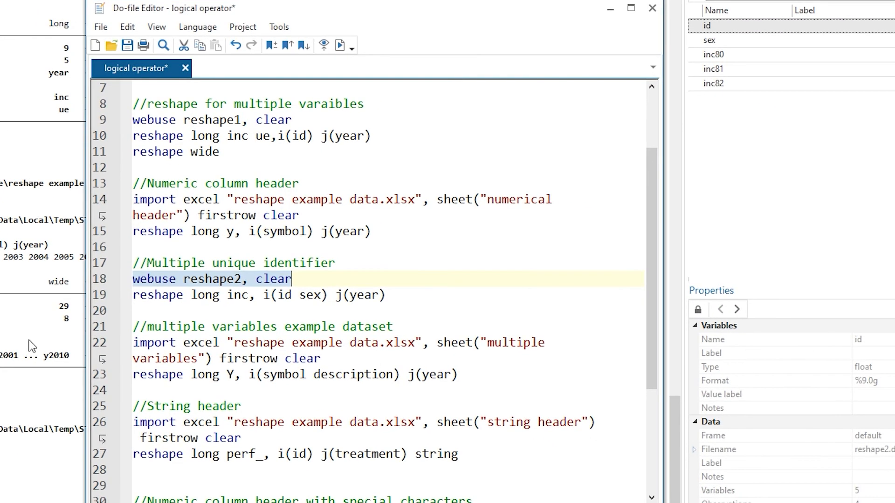
double_click(311, 295)
key(BackSpace)
key(BackSpace)
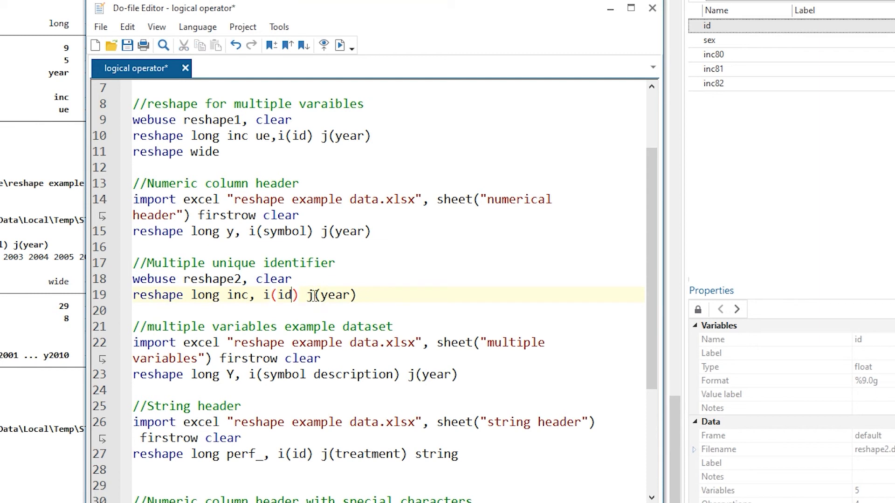
click(98, 299)
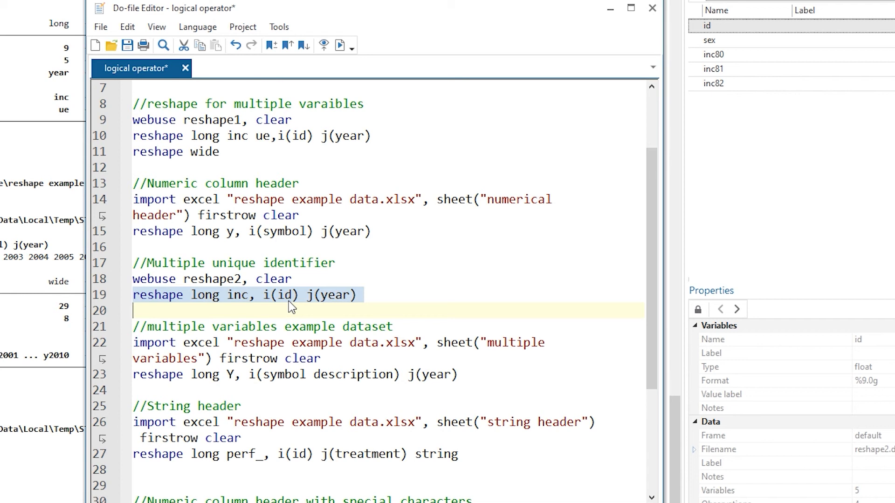
key(ctrl+d)
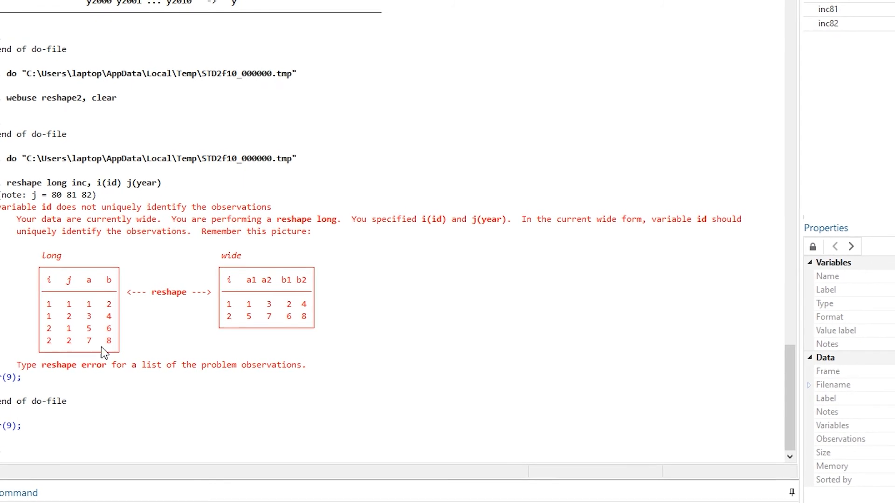
- Add sex to the identifiers on line 19 and run "reshape long inc, i(id sex) j(year)"
key(alt+Tab)
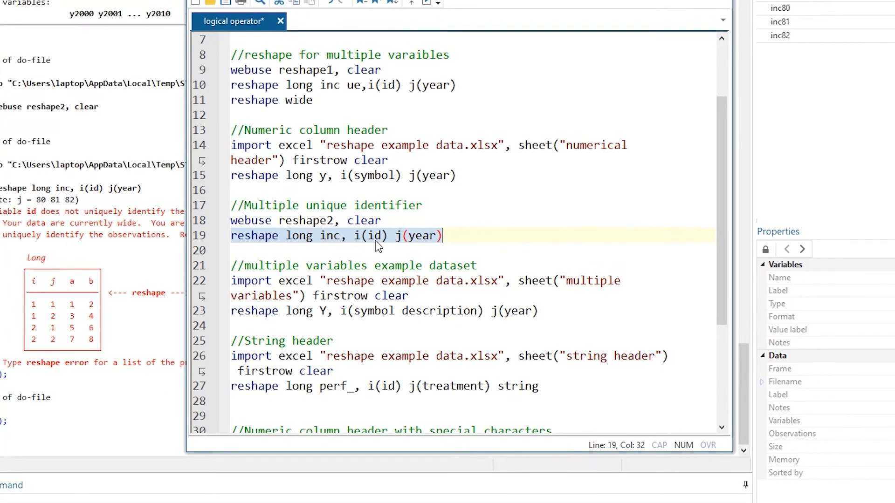
click(370, 238)
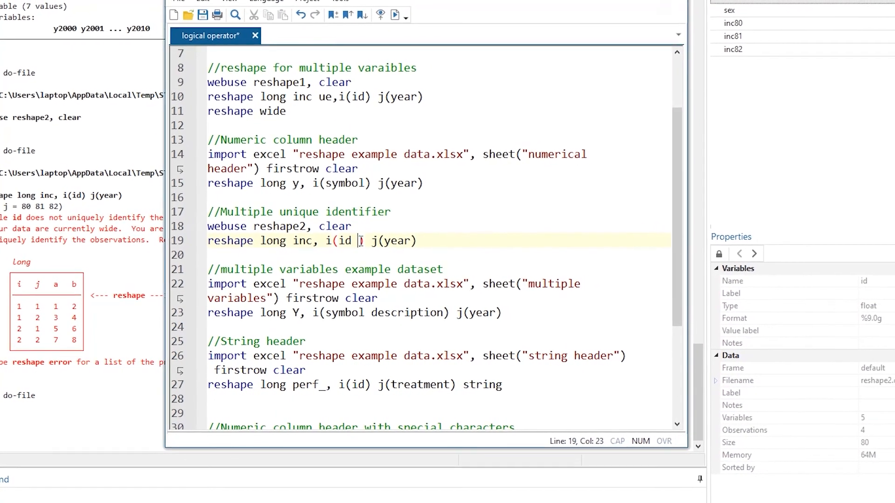
text(sex)
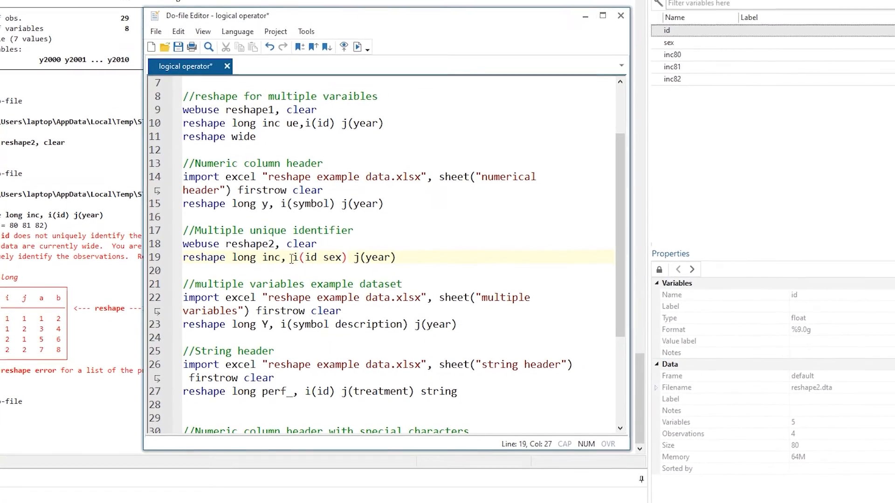
drag(293, 256, 348, 256)
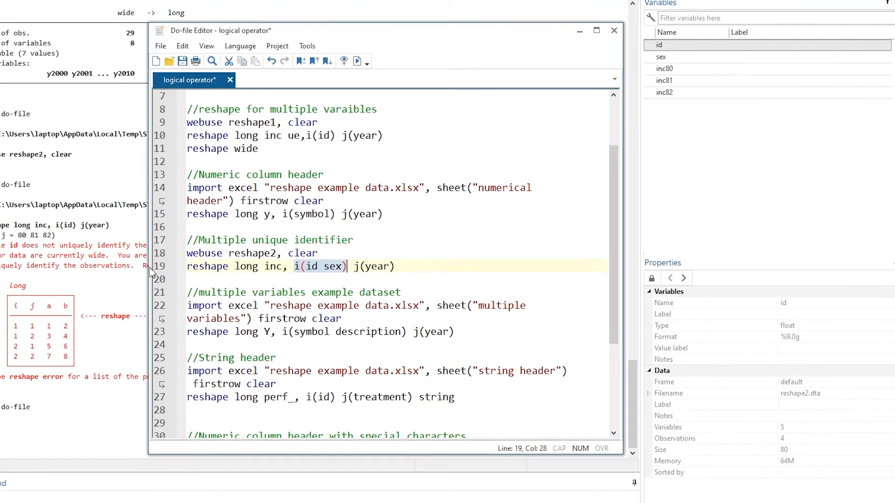
triple_click(348, 265)
click(363, 71)
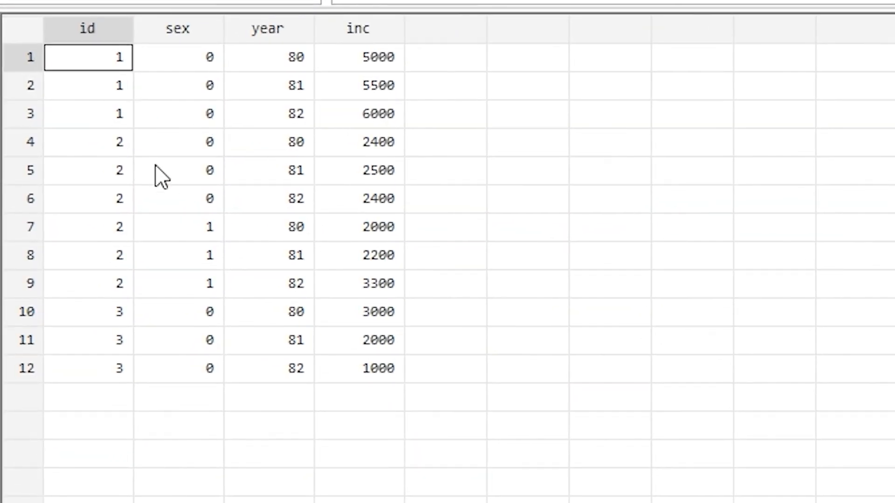
- Examine the long data for id 2, comparing the sex values and the years in rows 4 to 9
click(112, 146)
mouse_move(112, 146)
mouse_down()
mouse_move(99, 206)
mouse_move(154, 202)
mouse_move(168, 282)
mouse_up()
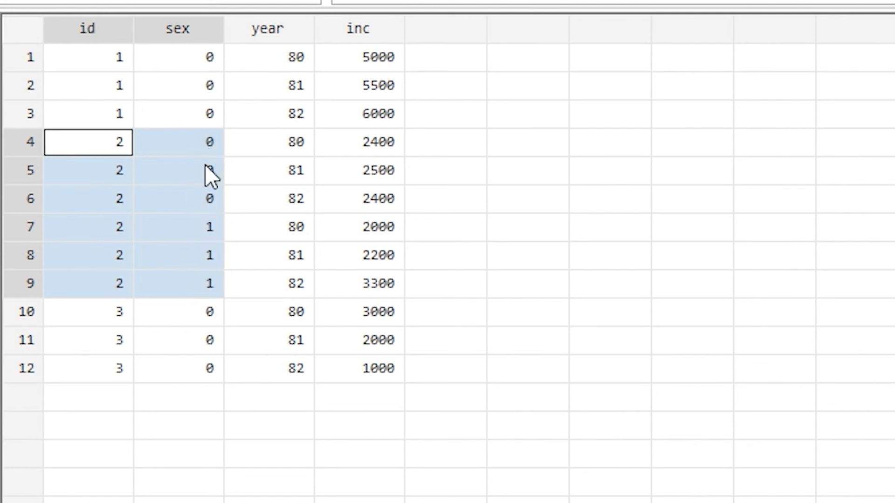
drag(296, 144, 290, 287)
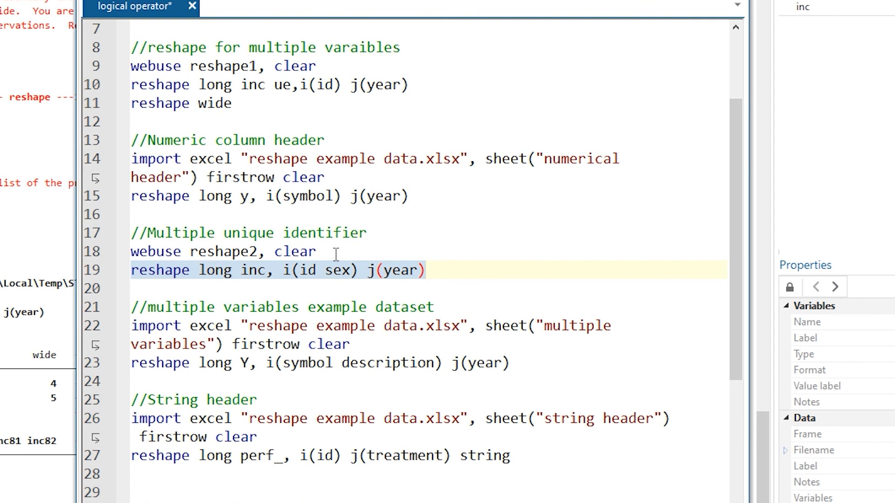
- Find the "multiple variables example dataset" section in the do-file and check which Excel sheet line 22 imports
scroll(300, 241, down, 1)
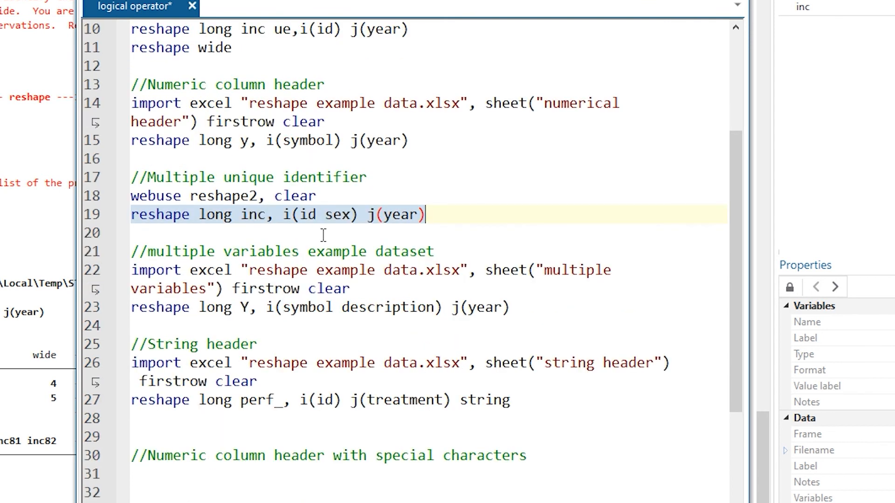
scroll(323, 234, down, 2)
scroll(324, 233, up, 1)
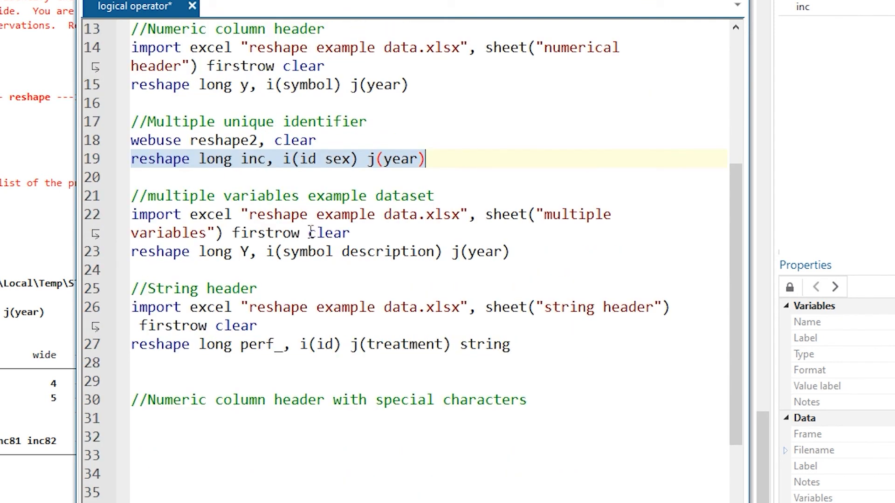
drag(148, 196, 320, 198)
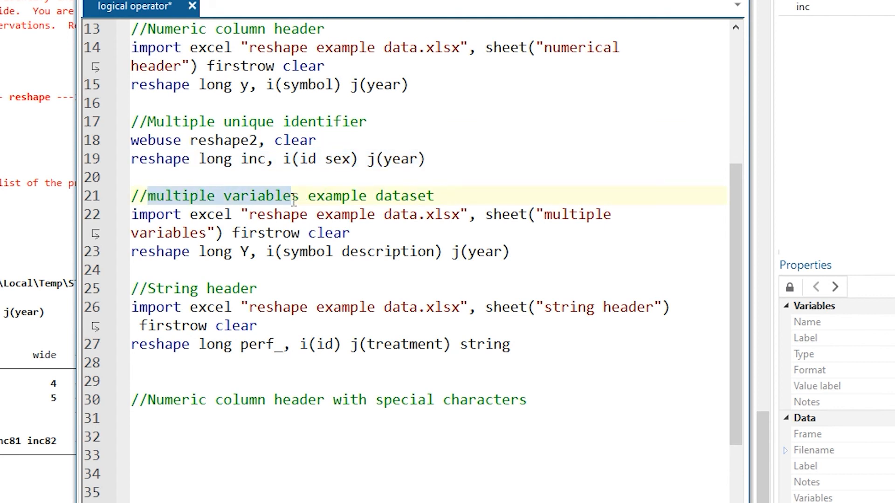
drag(312, 199, 399, 200)
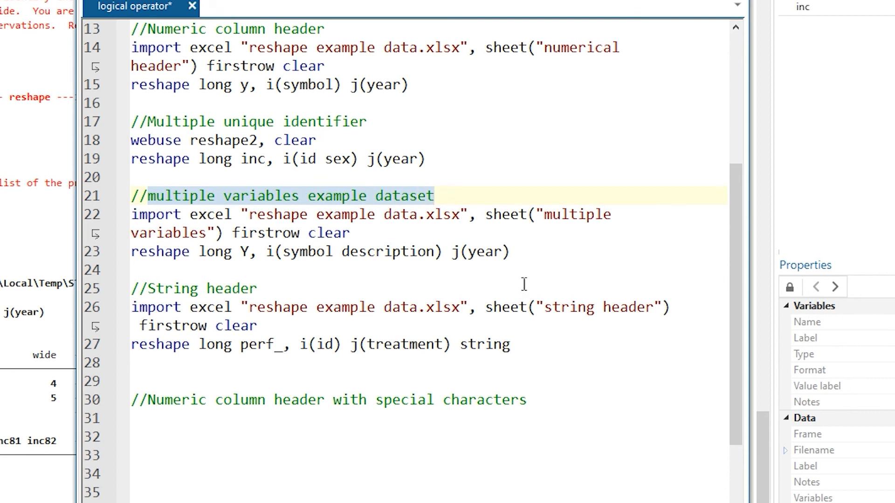
drag(544, 214, 599, 210)
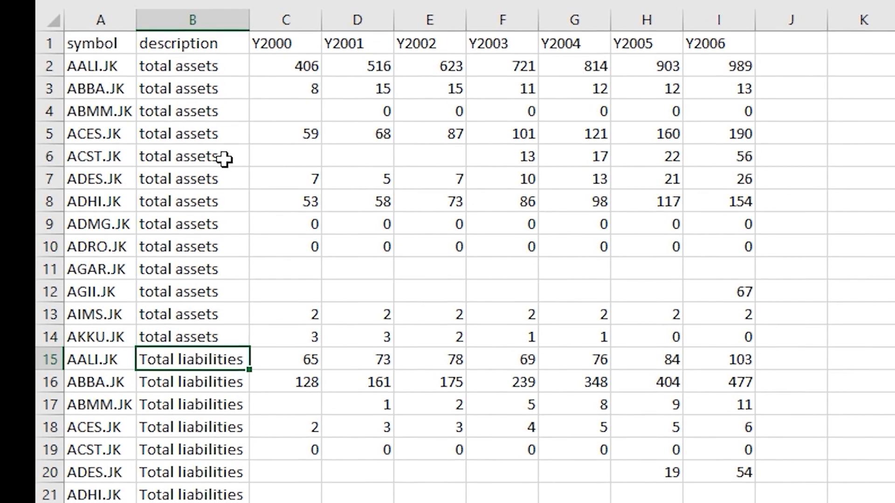
- Examine the Excel sheet's layout: the symbols, the total assets and Total liabilities descriptions, and the Y2000 to Y2006 headers
drag(109, 66, 133, 338)
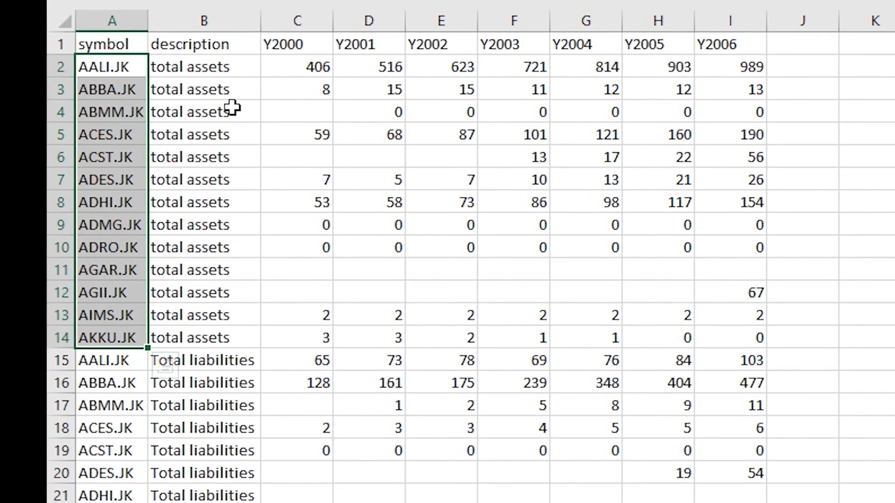
click(223, 60)
drag(228, 59, 230, 347)
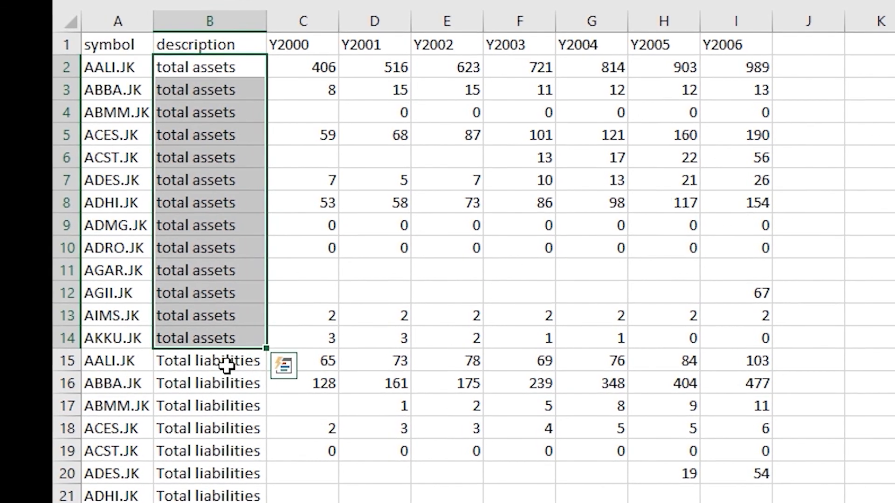
click(216, 368)
key(ctrl+shift+Down)
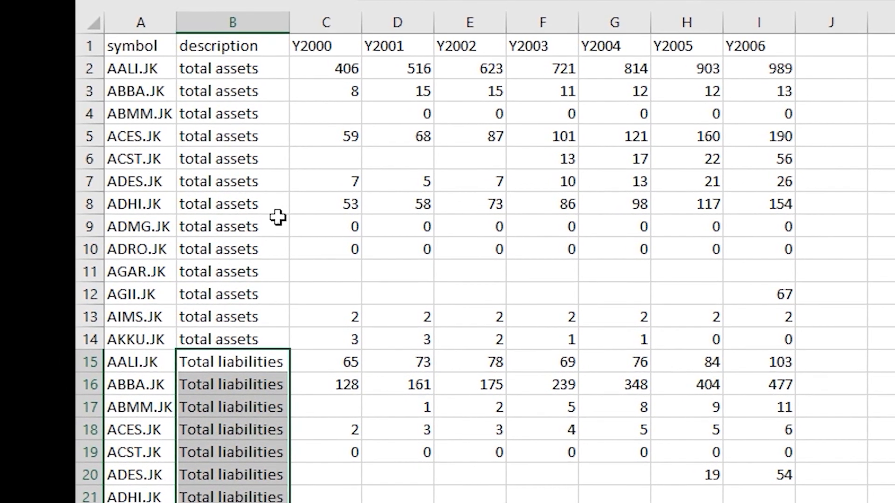
click(316, 42)
drag(320, 42, 739, 51)
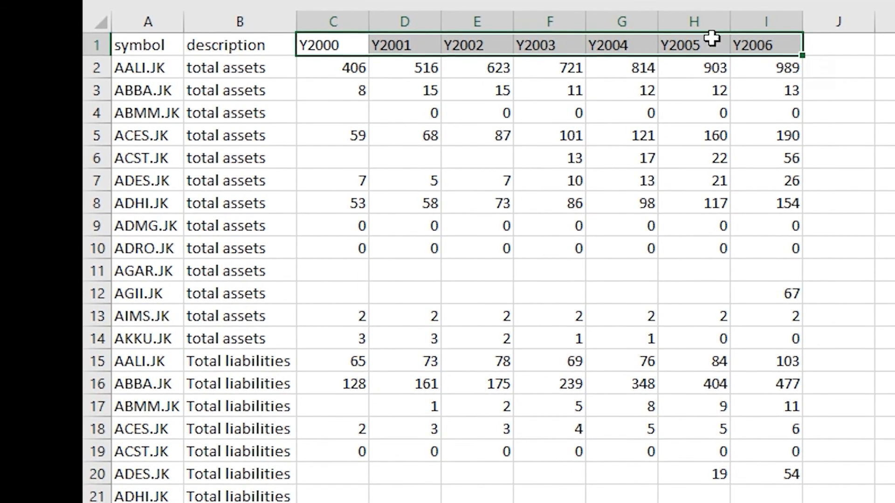
click(308, 48)
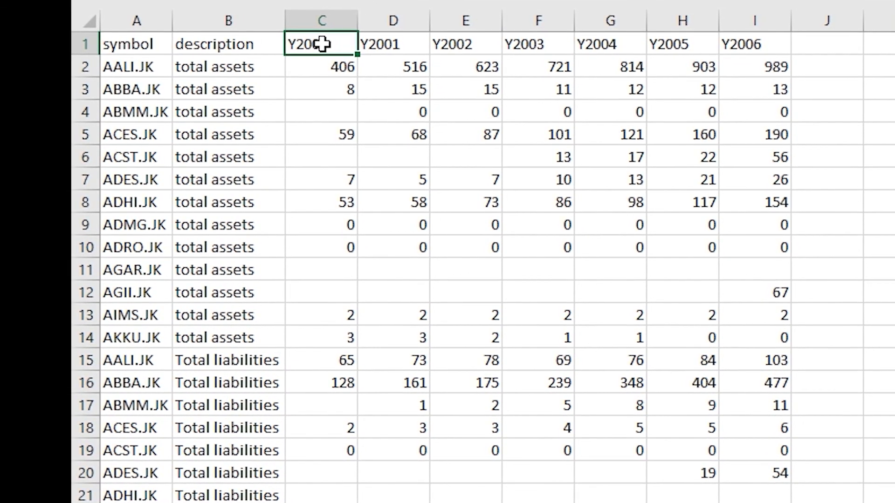
drag(353, 44, 741, 44)
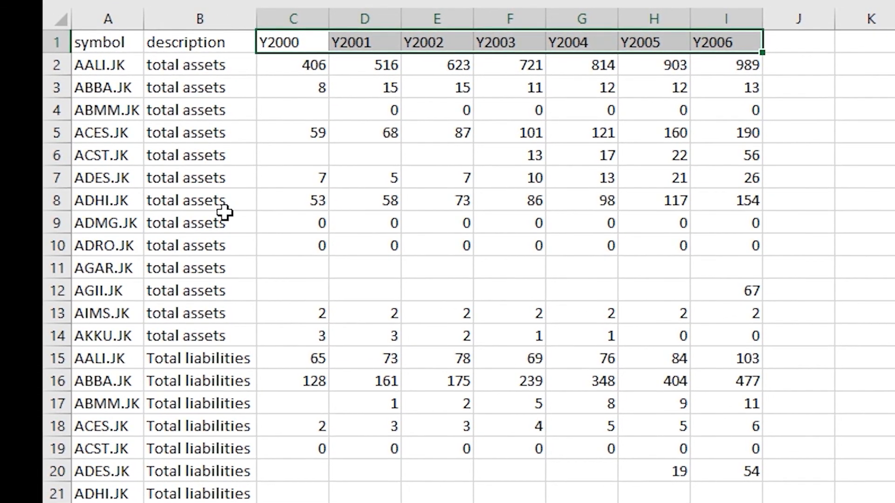
- Compare the symbols in the total assets rows with those in the Total liabilities rows to identify the unique identifiers
drag(77, 66, 205, 246)
drag(205, 289, 236, 336)
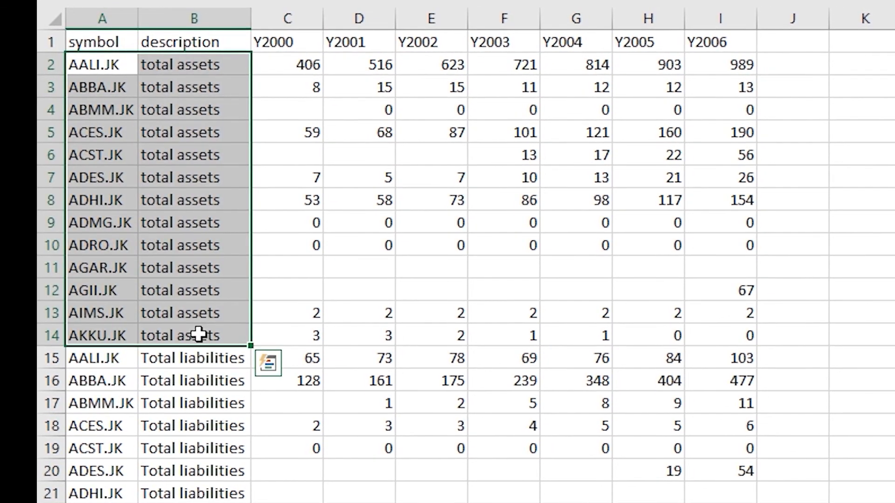
drag(82, 65, 93, 336)
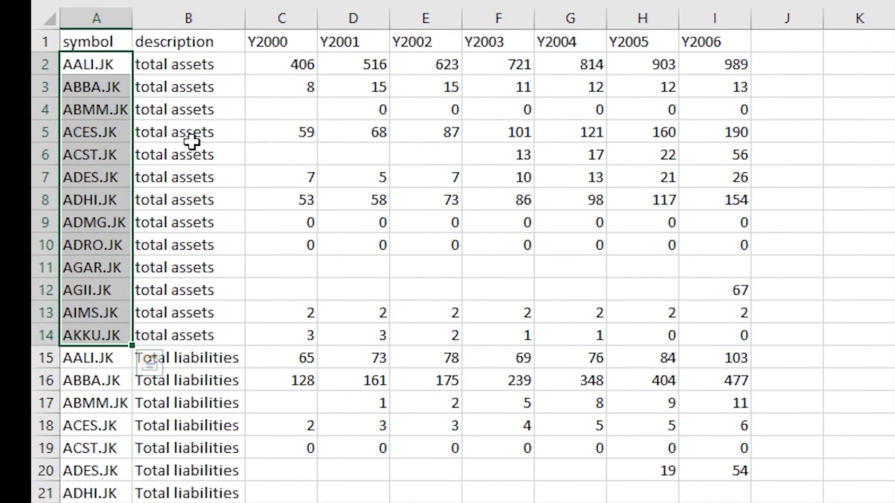
drag(186, 65, 194, 343)
drag(81, 359, 84, 493)
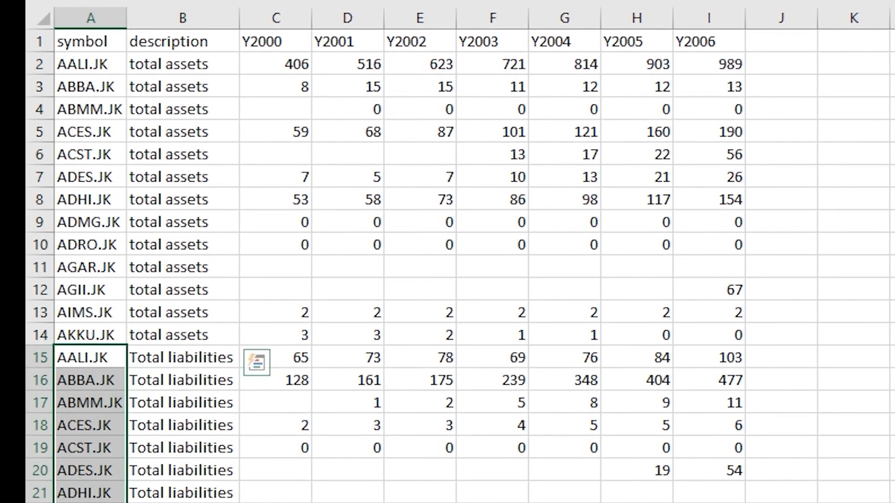
drag(180, 358, 180, 470)
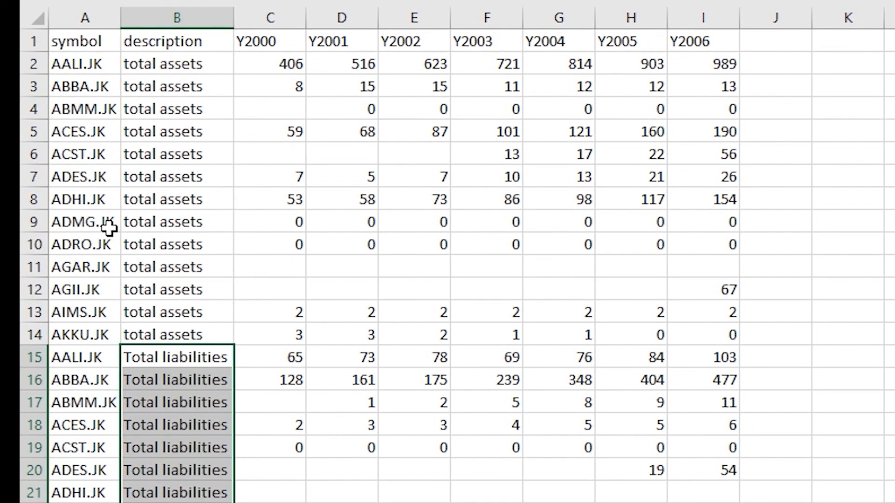
drag(71, 60, 99, 336)
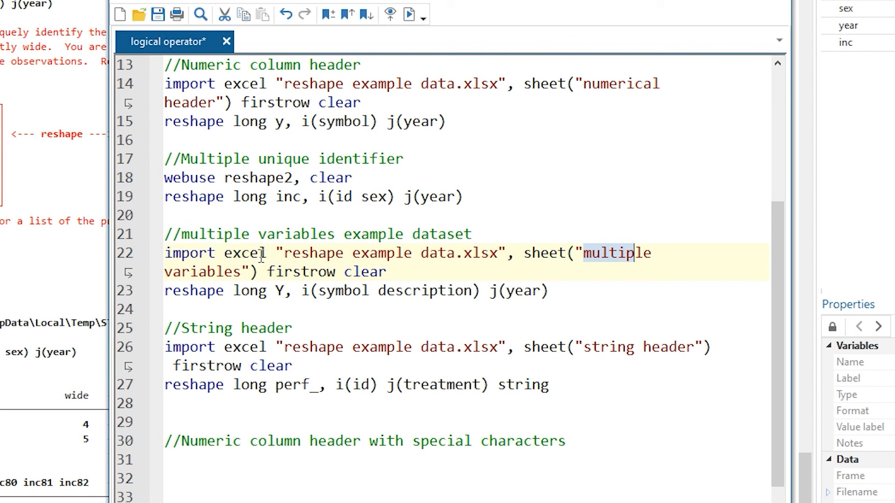
- Import the "multiple variables" sheet of "reshape example data.xlsx" by running line 22, and inspect its symbol and description values
click(125, 263)
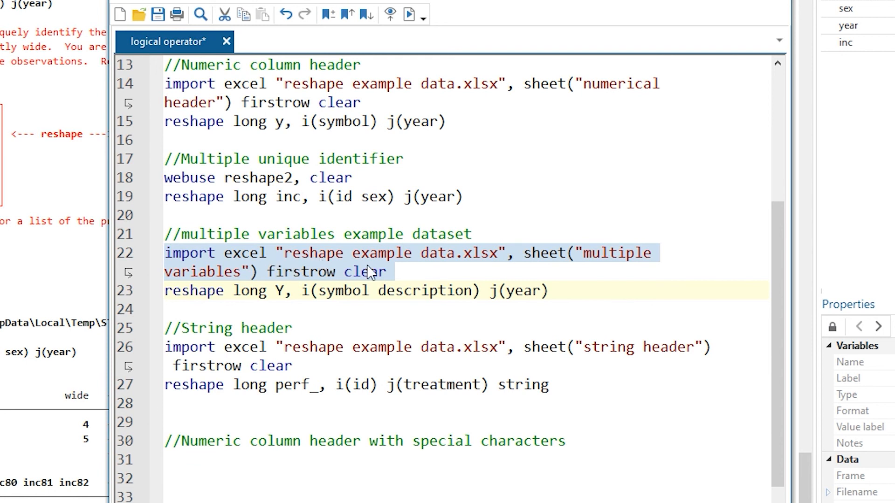
click(409, 14)
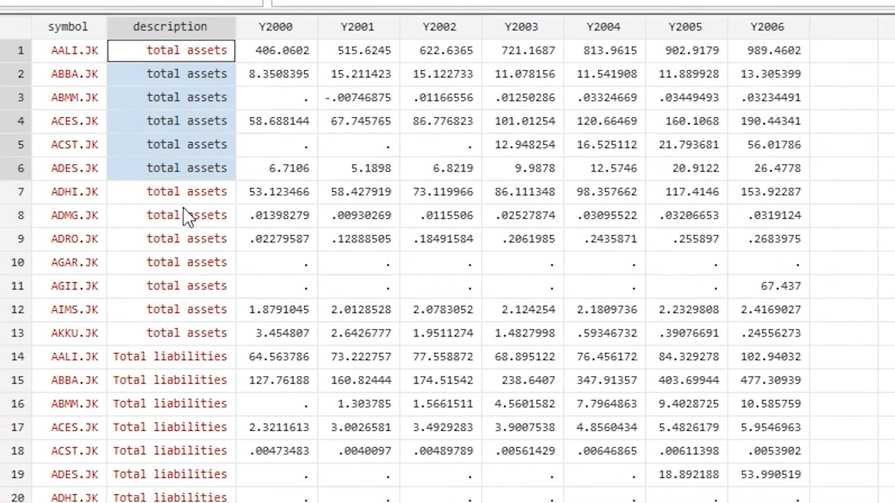
drag(183, 208, 192, 332)
drag(185, 353, 177, 502)
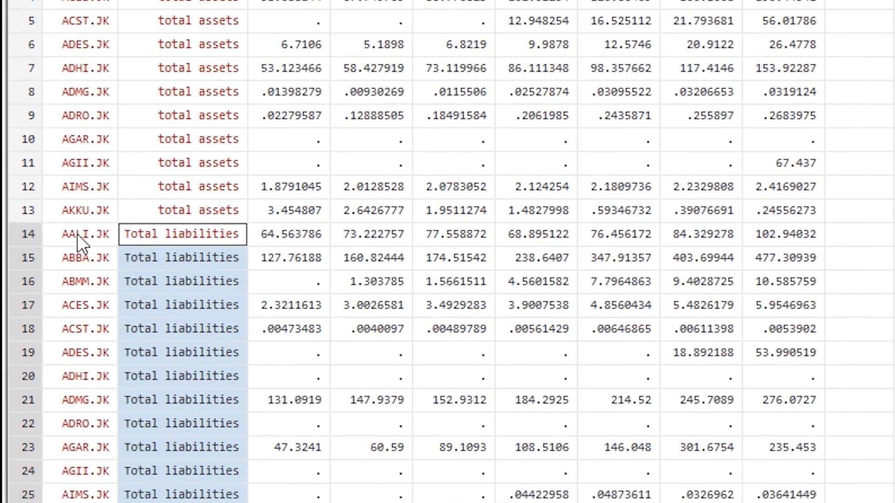
click(83, 262)
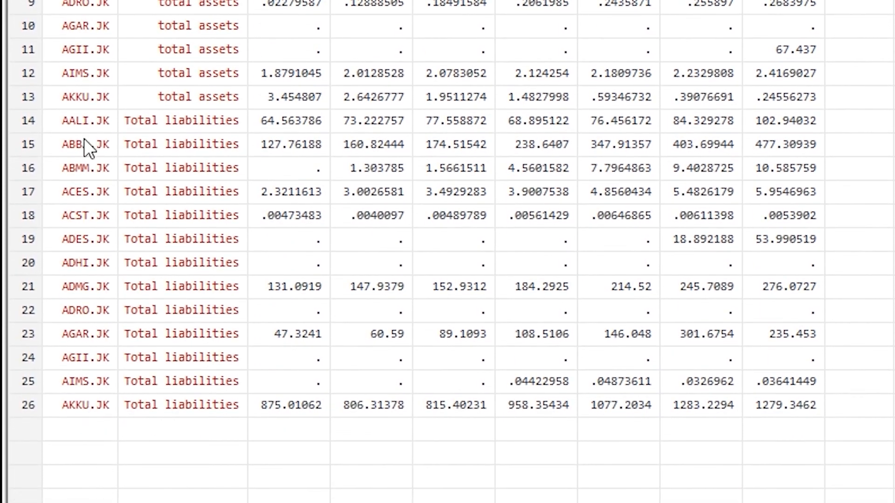
click(79, 174)
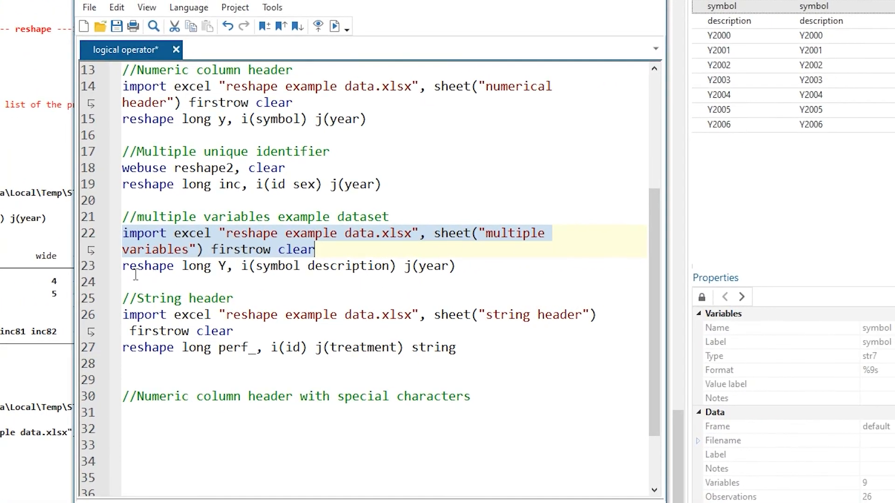
- Review the identifiers on line 23 and run "reshape long Y, i(symbol description) j(year)"
double_click(145, 267)
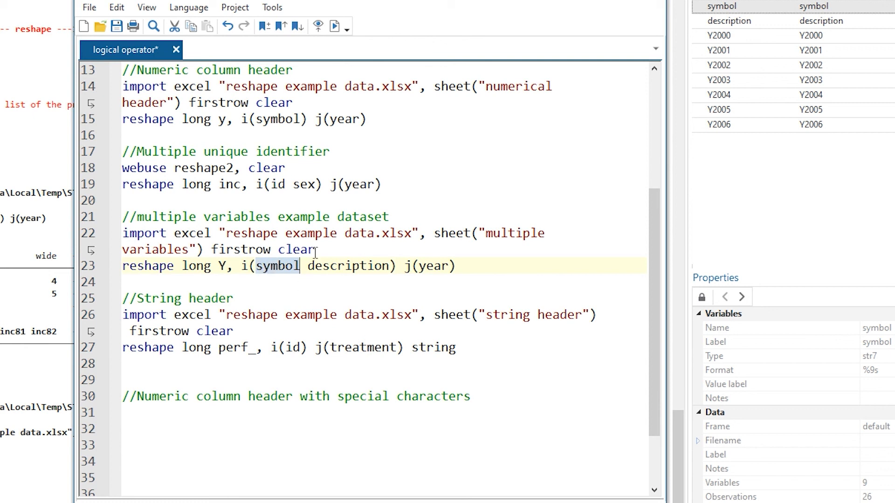
double_click(351, 266)
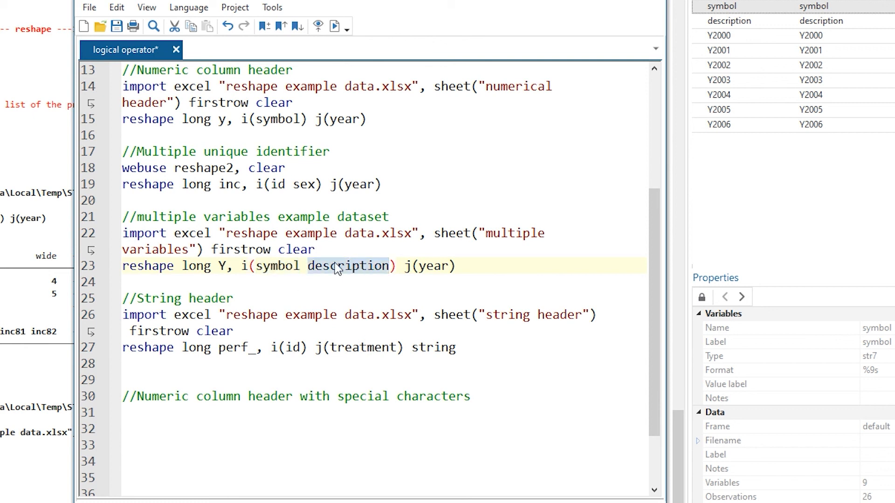
click(284, 269)
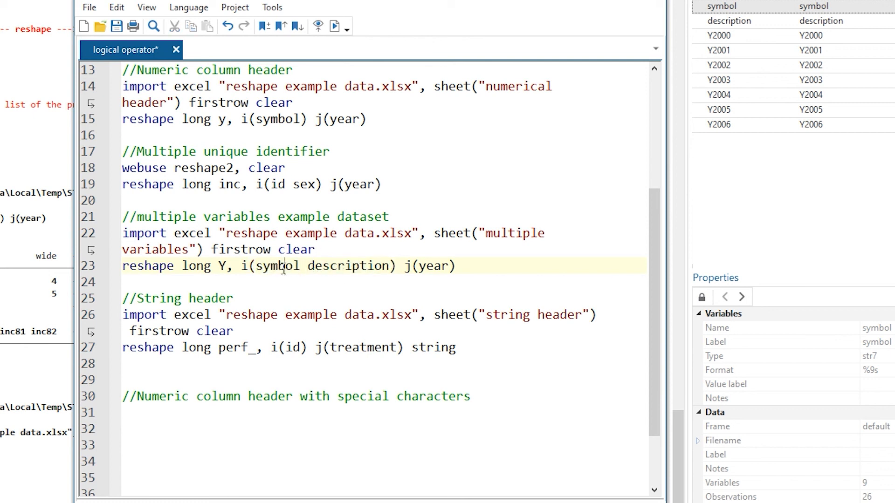
double_click(351, 267)
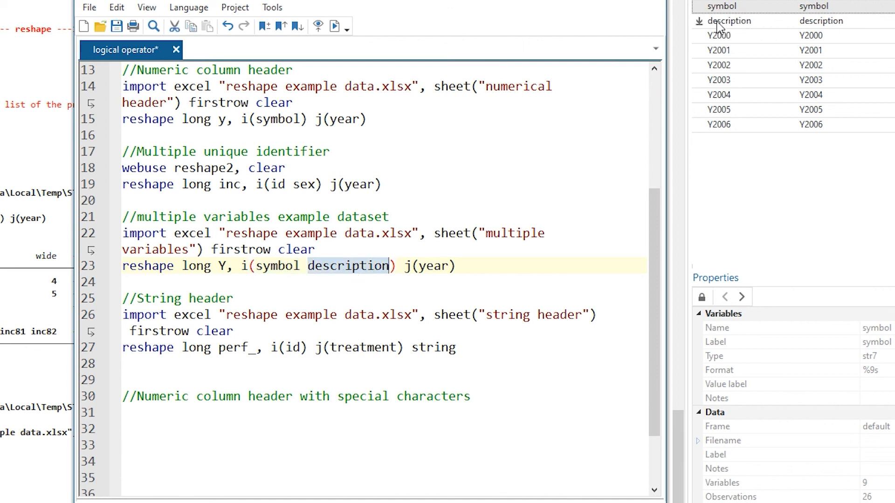
click(92, 274)
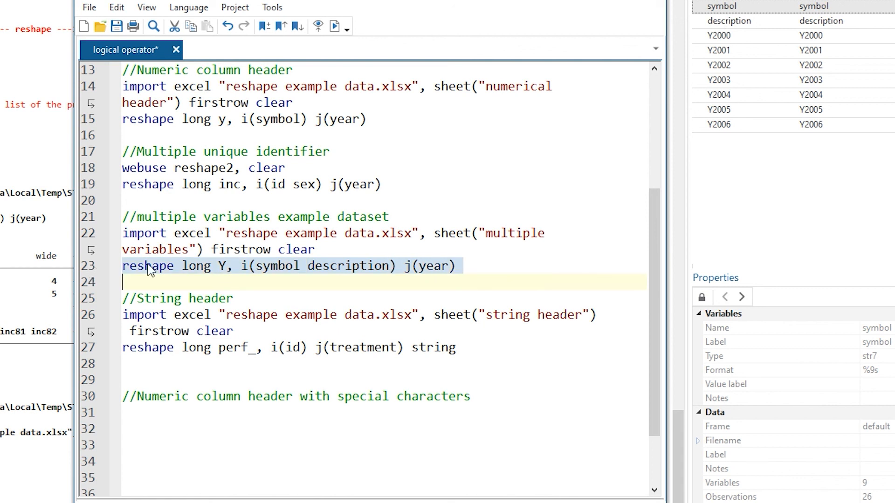
click(335, 27)
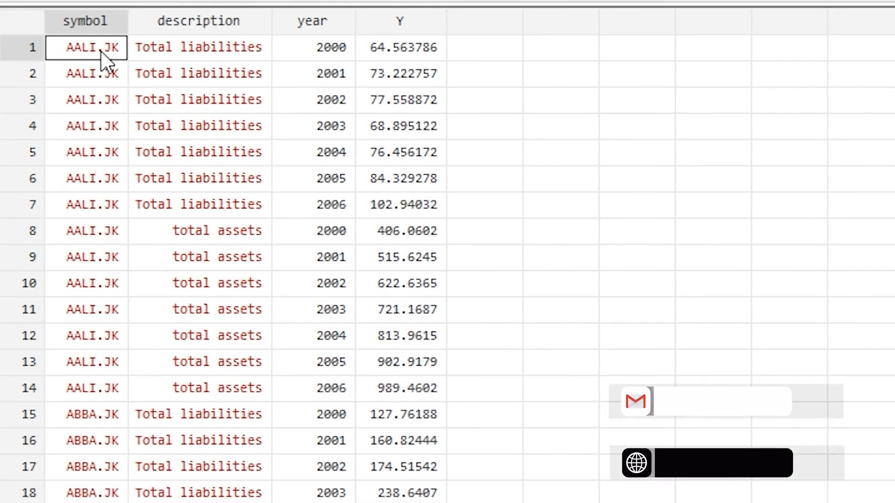
- Examine the reshaped AALI.JK rows, comparing the years for Total liabilities with those for total assets
drag(104, 51, 141, 208)
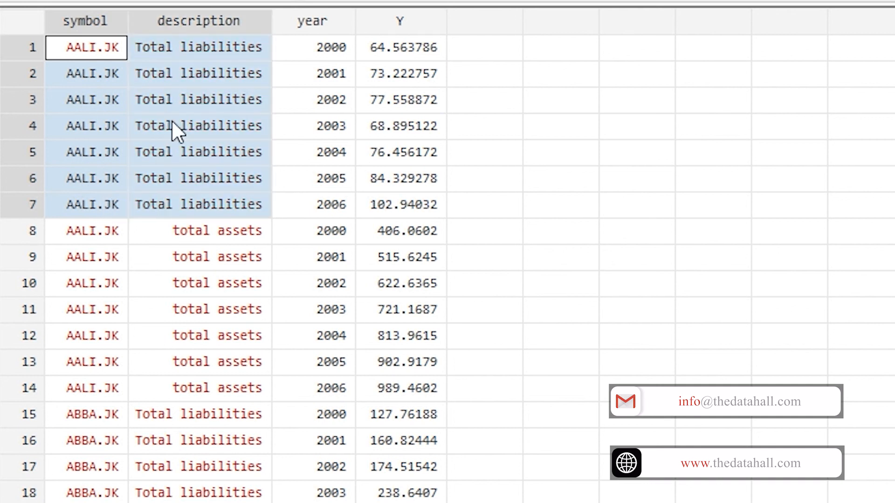
drag(325, 43, 326, 215)
click(66, 237)
drag(89, 259, 92, 388)
drag(233, 236, 251, 387)
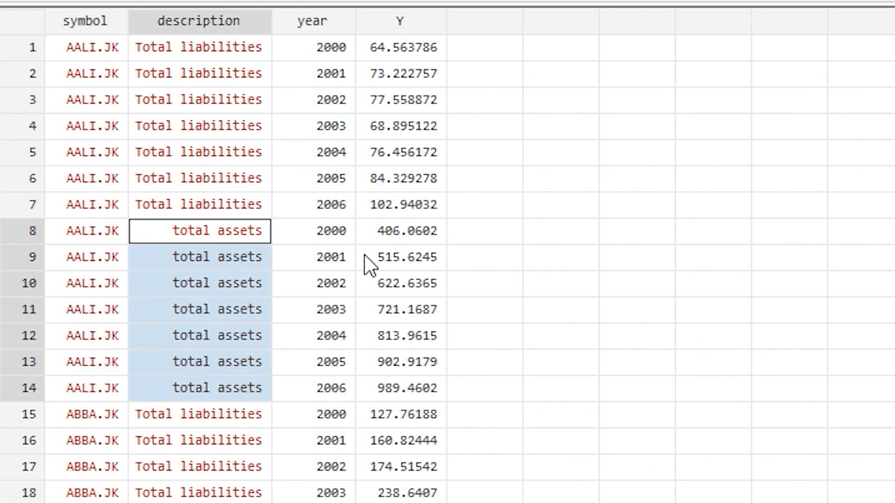
drag(339, 232, 331, 388)
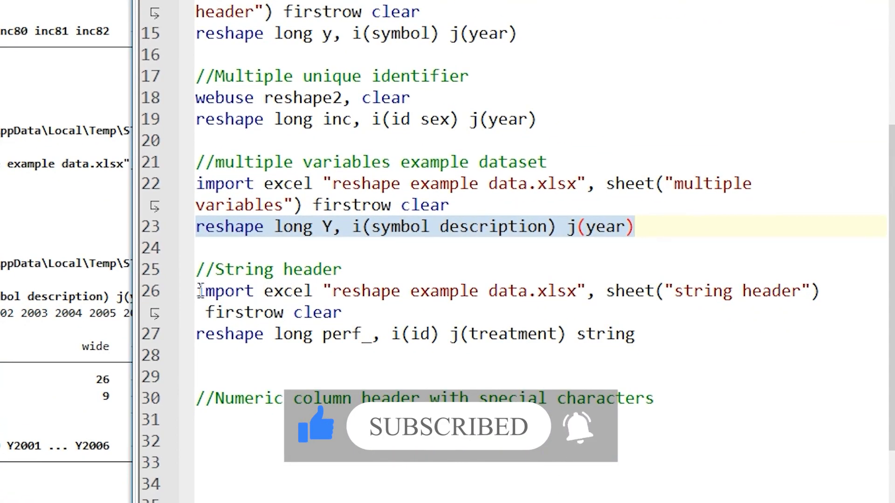
- Select the string header example and the "Numeric column header with special characters" comment, lines 25 to 30 of the do-file
drag(200, 271, 647, 415)
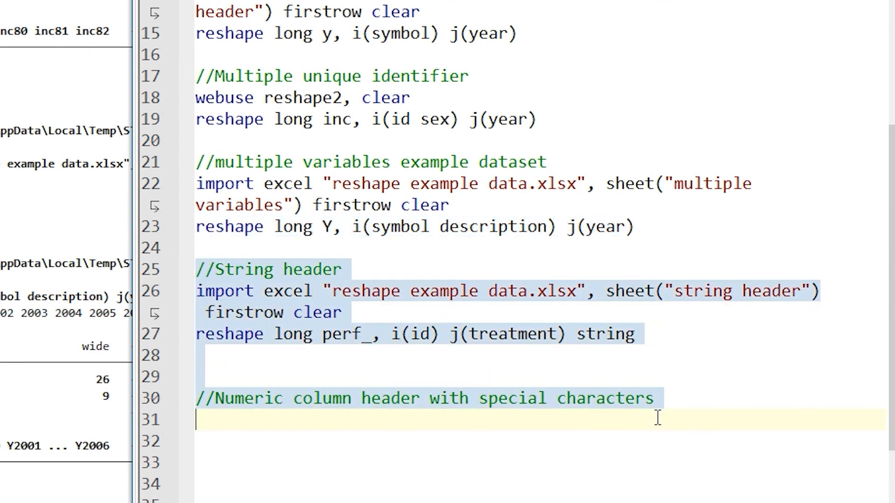